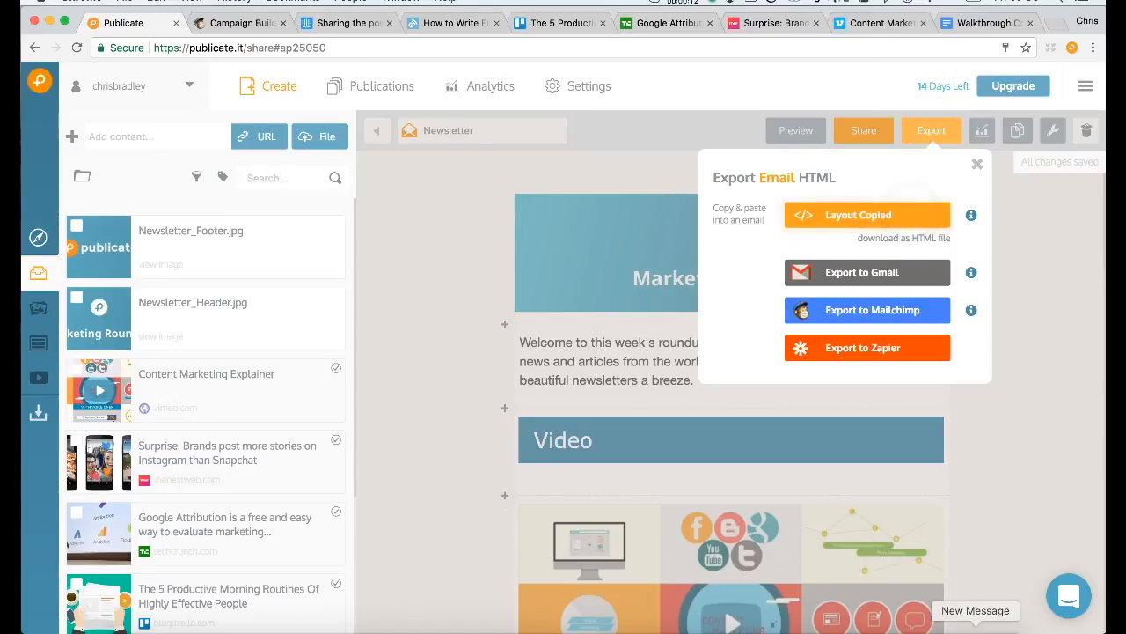
Paste the copied newsletter layout into a new Mail message and look through the whole email.
click(975, 632)
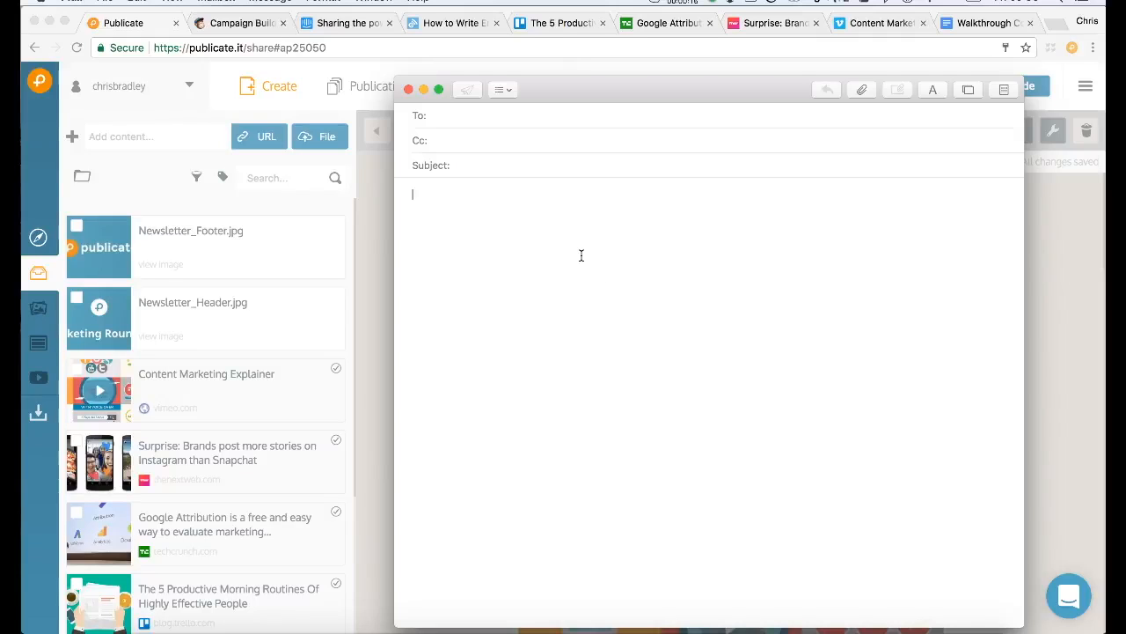
key(super+v)
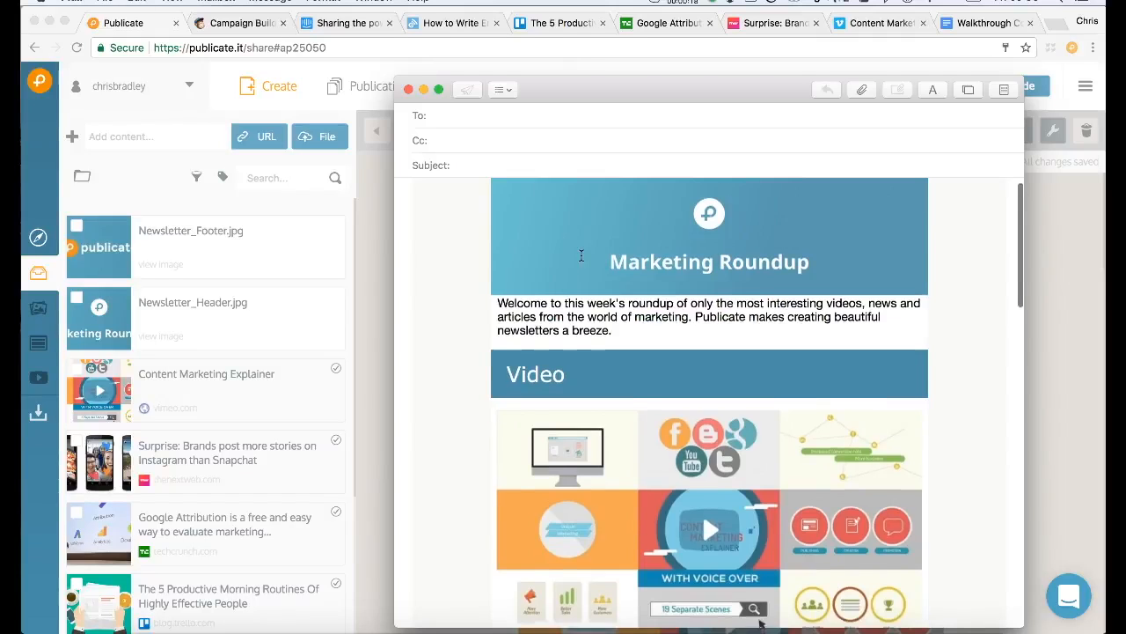
scroll(581, 256, down, 10)
scroll(580, 255, up, 10)
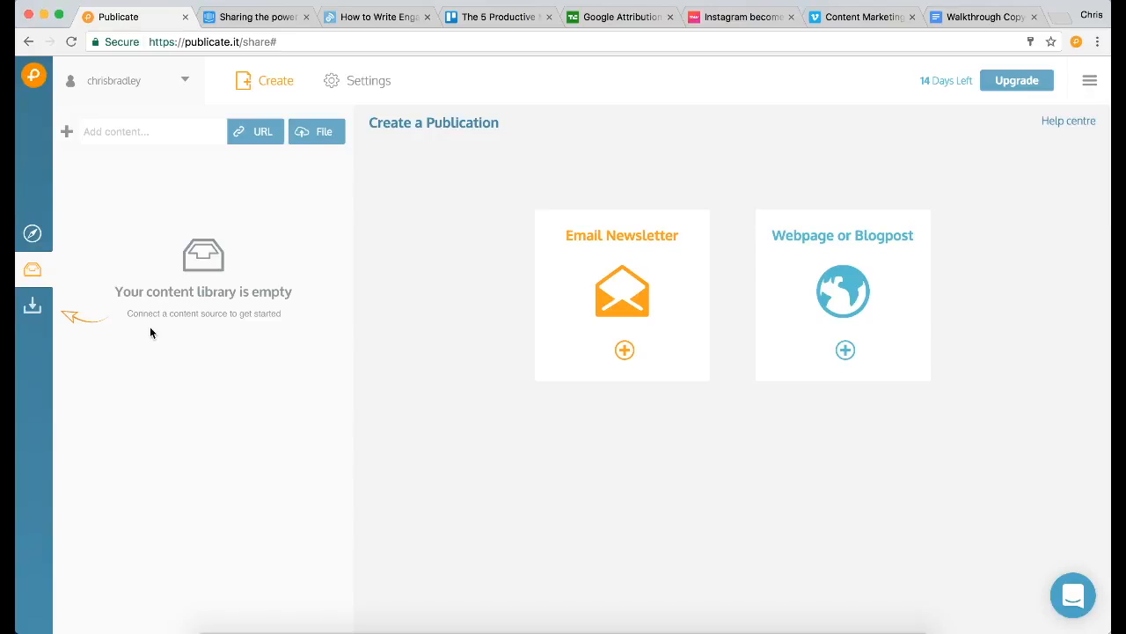
Add the Intercom article "Sharing the power of data through partnerships and storytelling" to the content library by its URL.
click(259, 17)
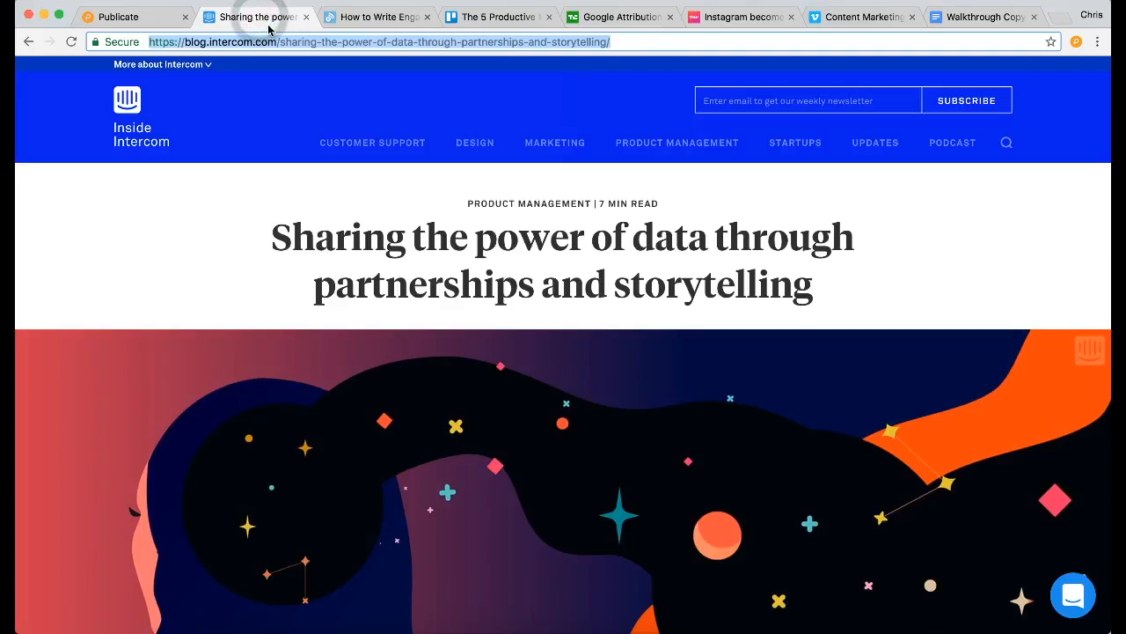
click(128, 21)
click(158, 126)
key(super+v)
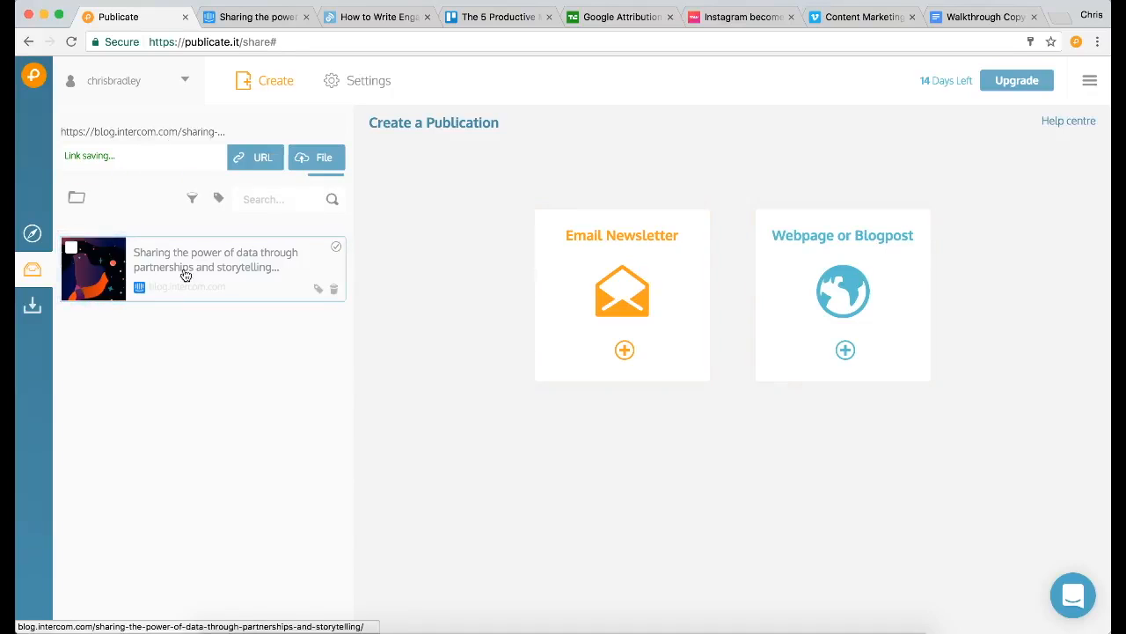
drag(205, 257, 206, 253)
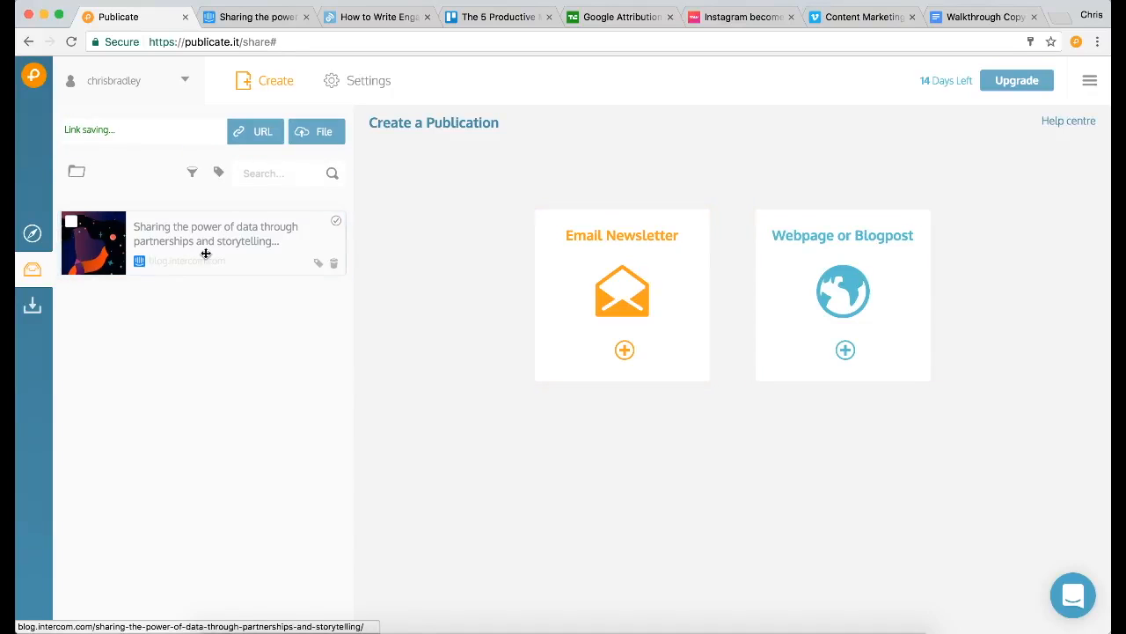
Review the available content library and publish integrations in the workspace settings, and close them.
click(32, 306)
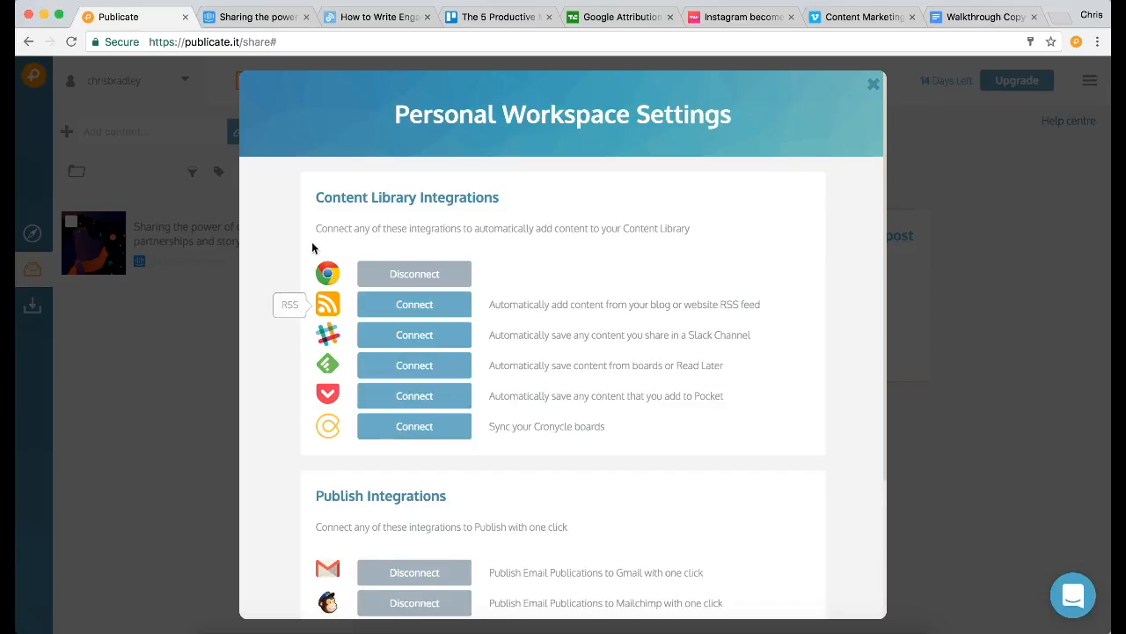
click(180, 328)
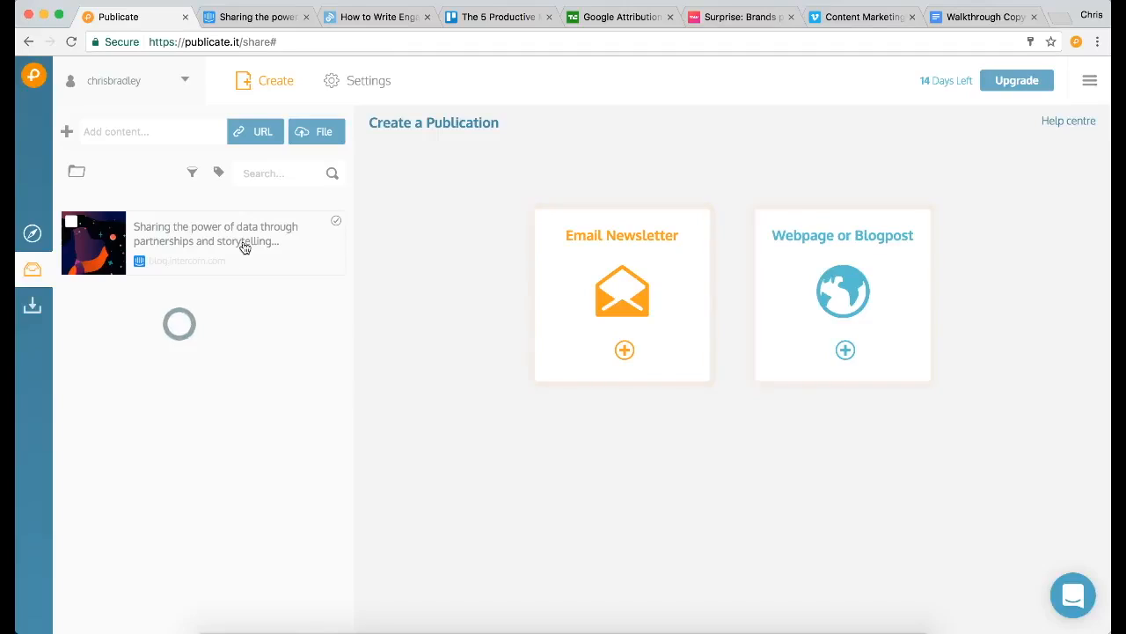
Save the BuzzSumo B2B headlines article and the Trello morning routines article to the library with the Publicate browser extension.
click(358, 21)
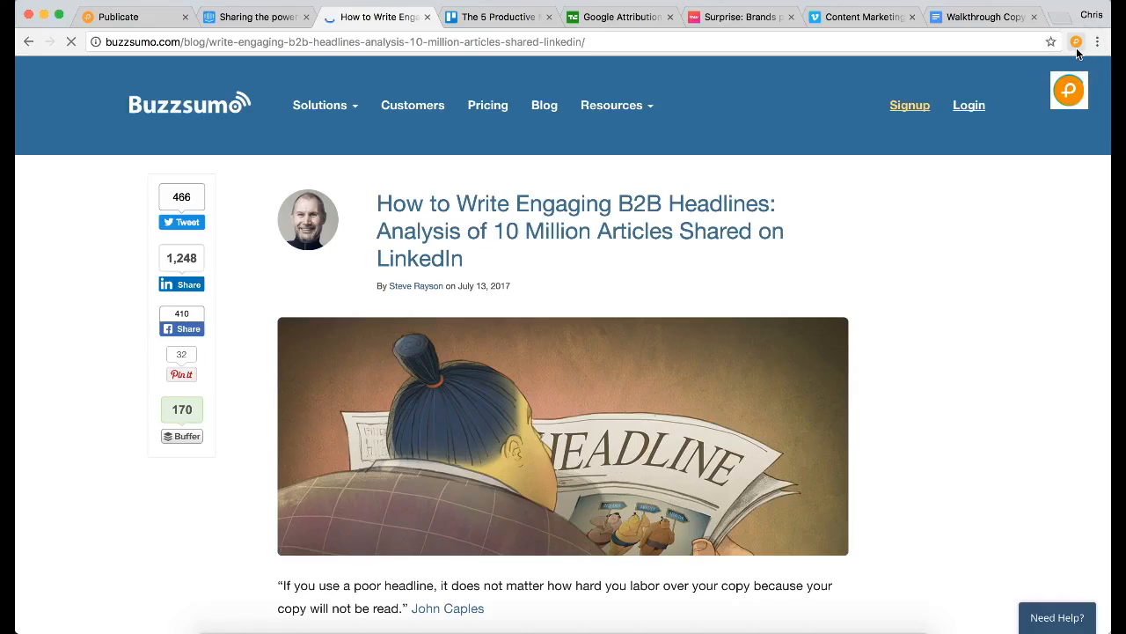
click(1077, 44)
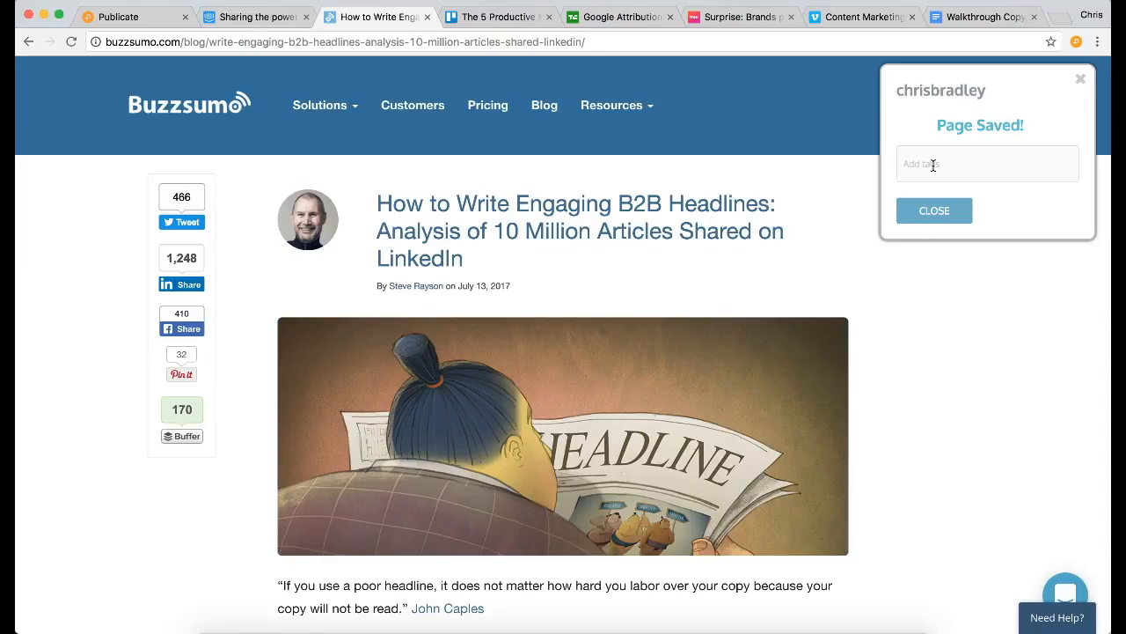
click(498, 18)
click(1077, 41)
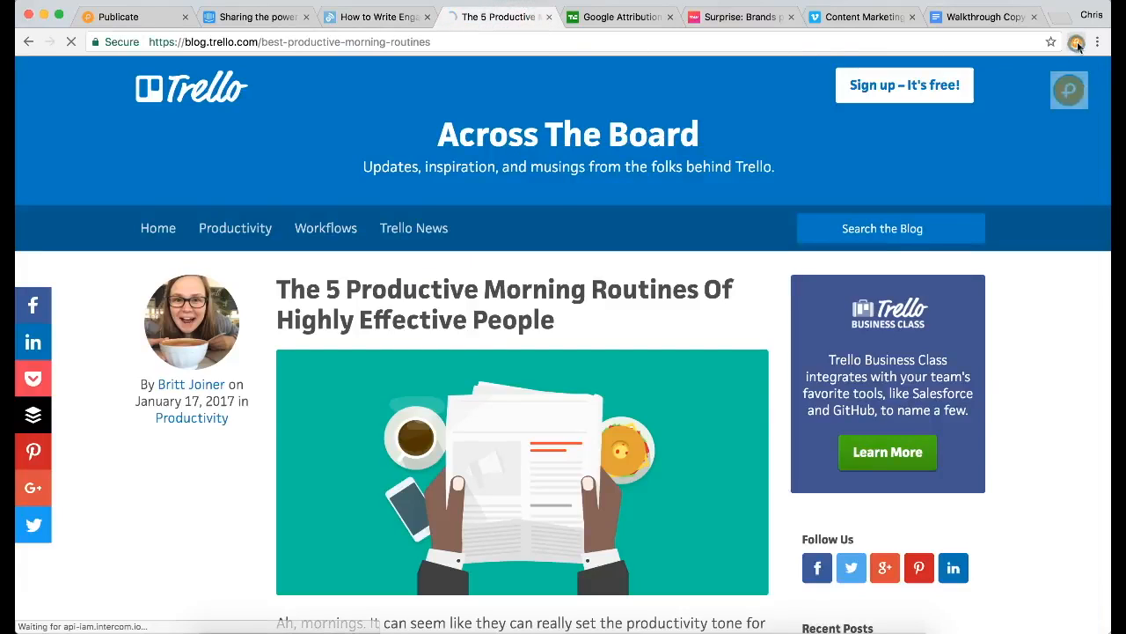
Save the TechCrunch Google Attribution article, the TNW Instagram article and the Vimeo Content Marketing Explainer video with the extension.
click(611, 18)
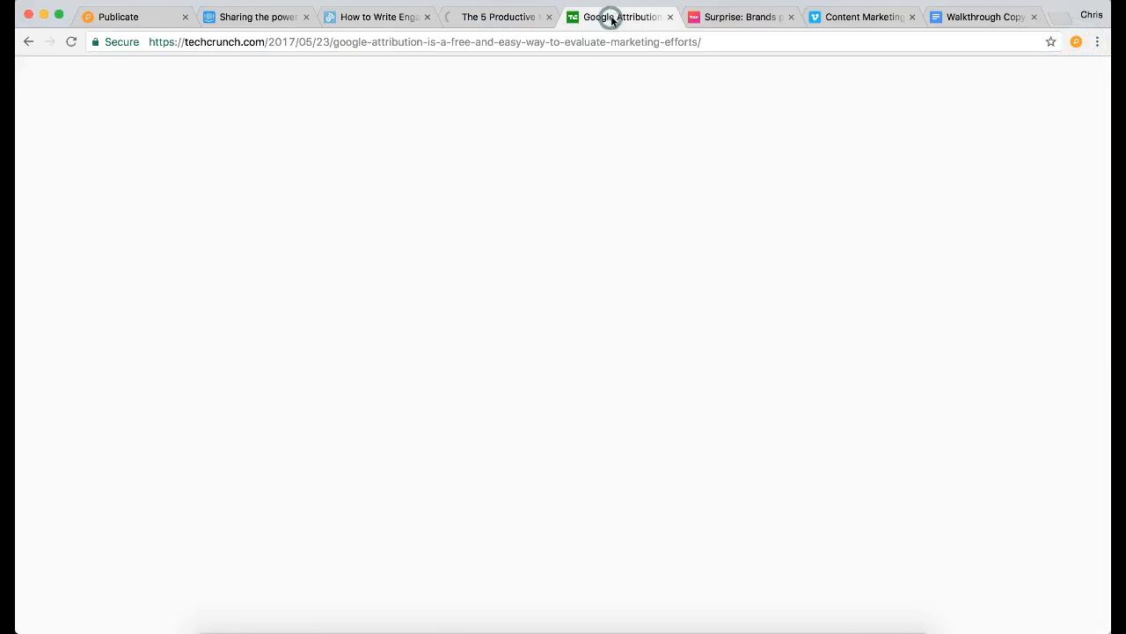
click(1077, 42)
click(757, 16)
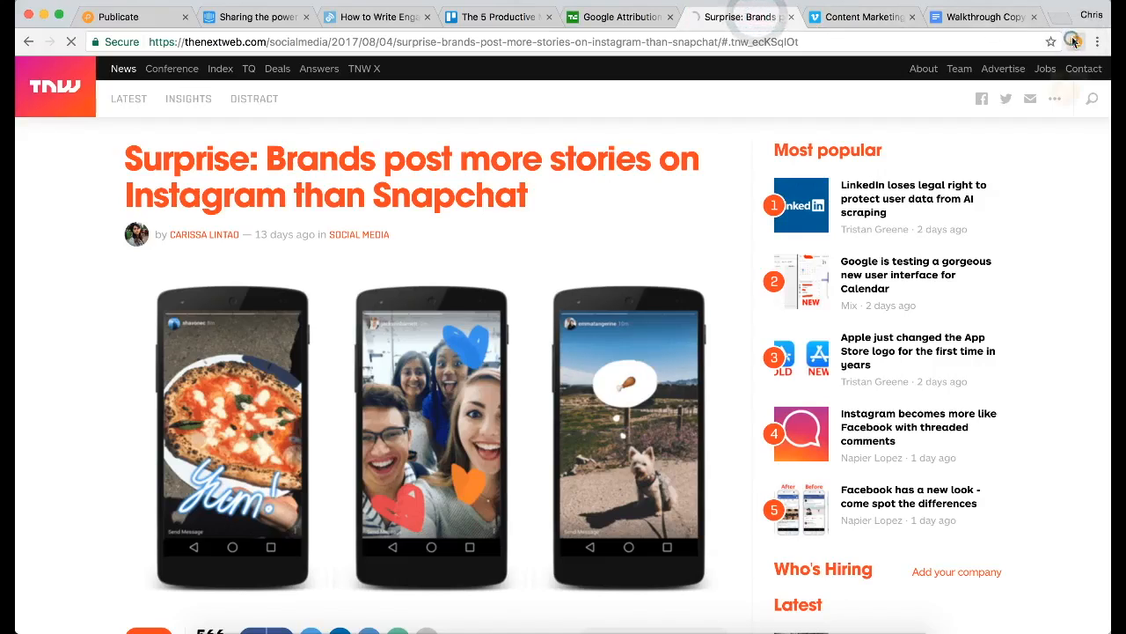
click(1076, 41)
click(865, 19)
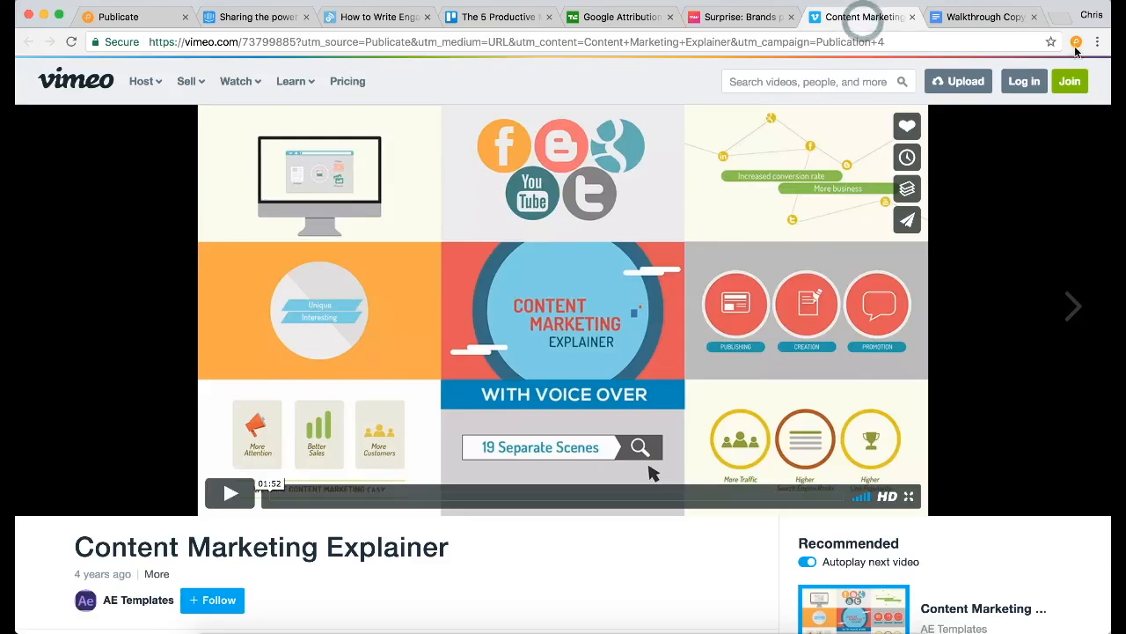
click(1075, 41)
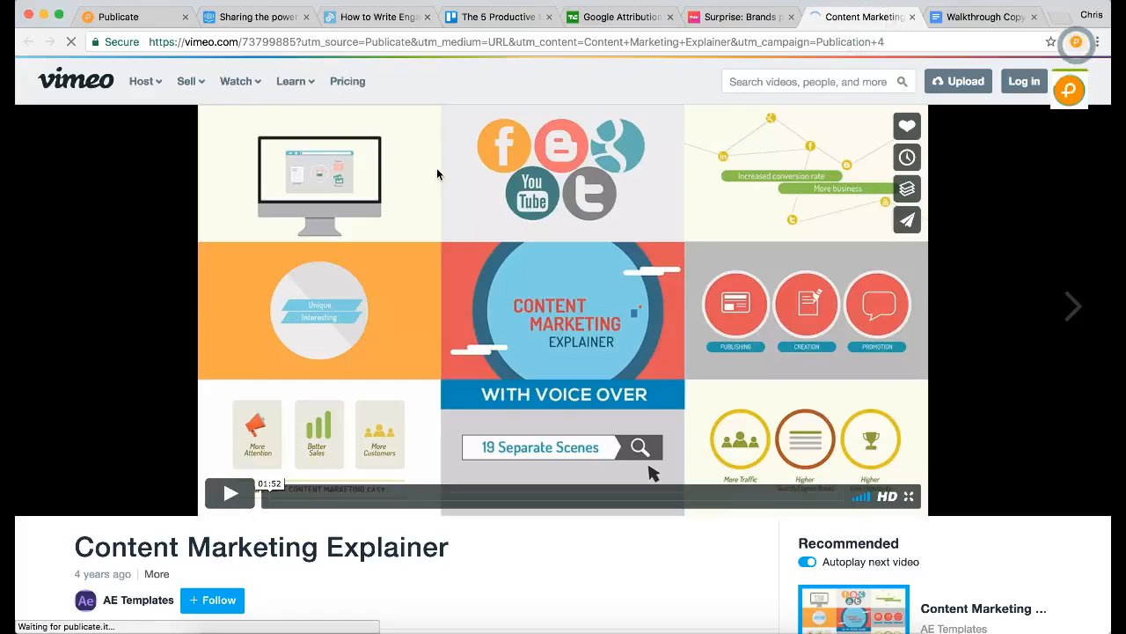
Back in Publicate, create an email newsletter and add a new row containing a text block.
click(137, 19)
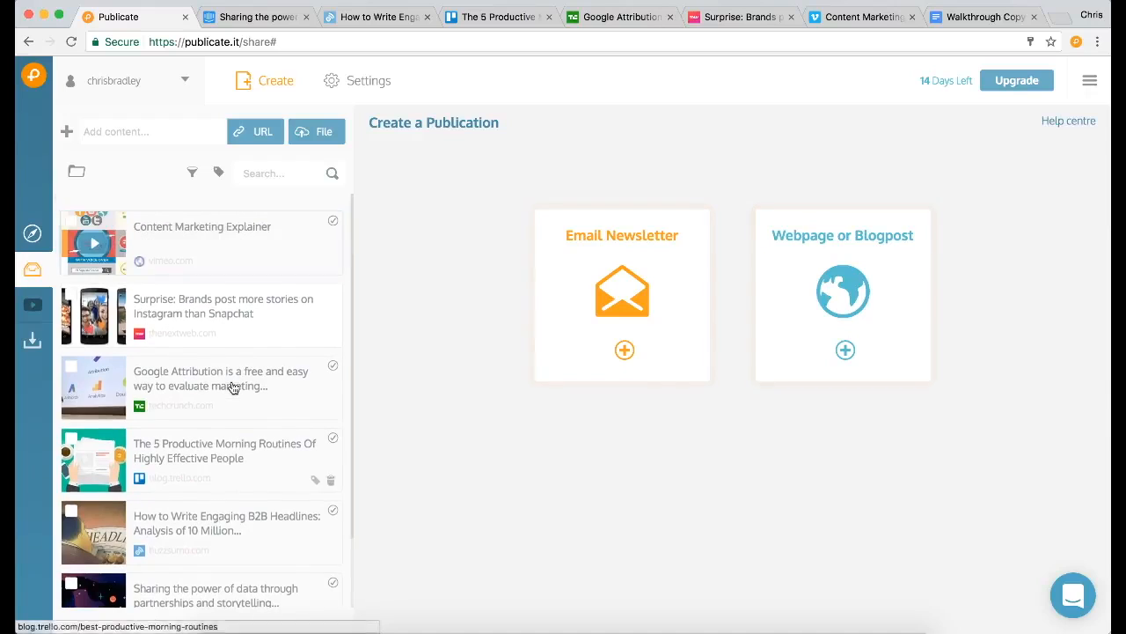
click(633, 300)
drag(215, 235, 252, 220)
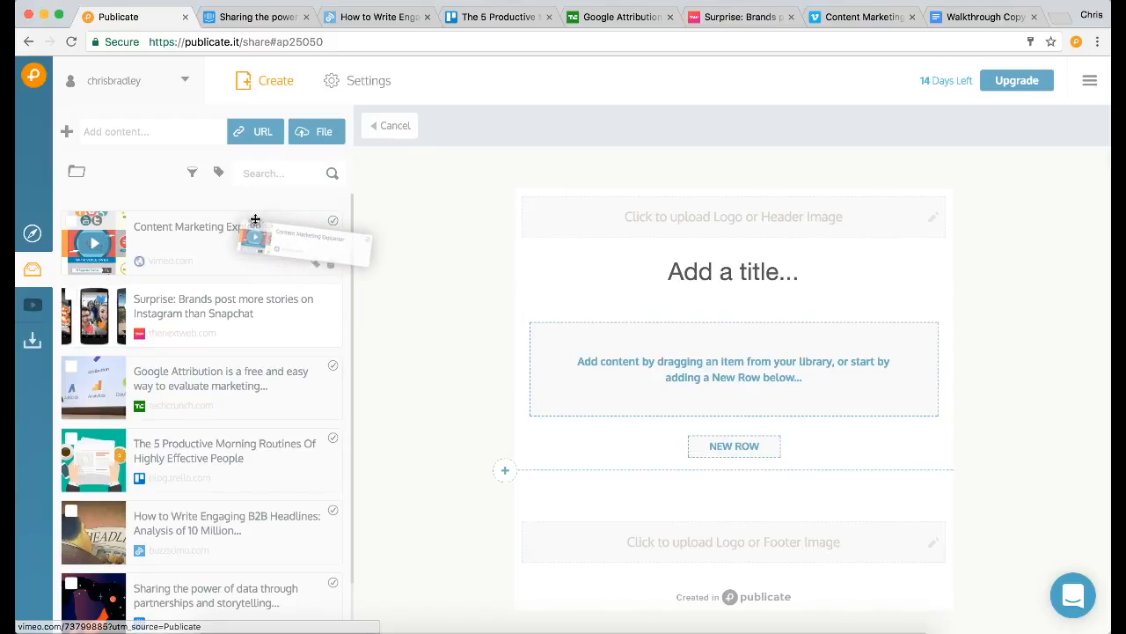
click(752, 448)
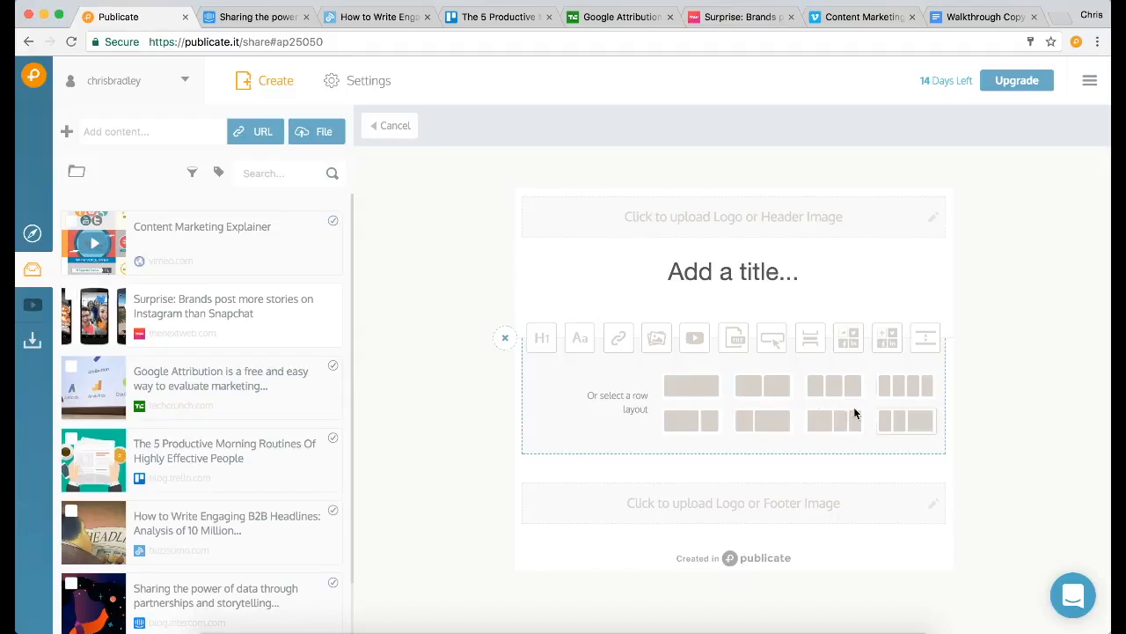
click(582, 340)
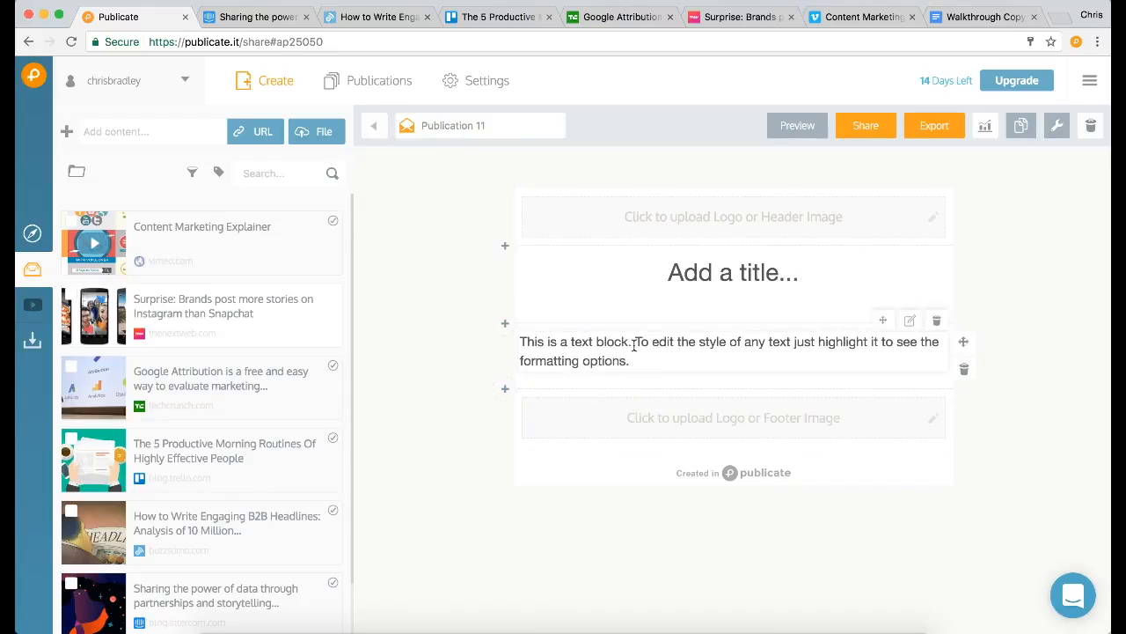
Replace the text block's placeholder with the welcome paragraph from the Walkthrough Copy document.
click(975, 21)
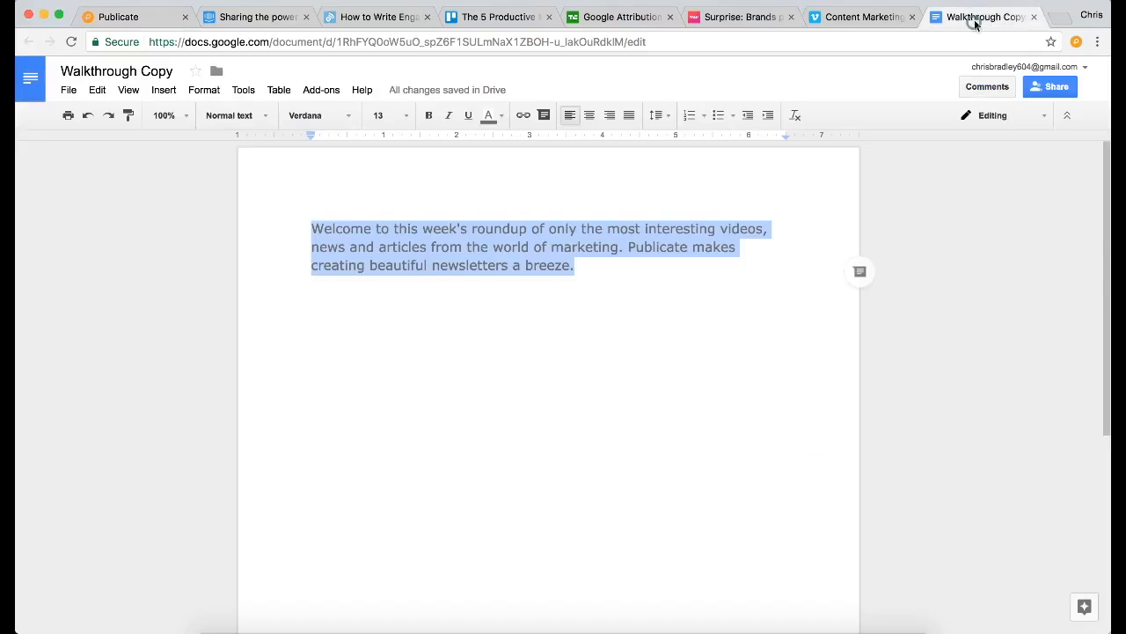
click(138, 21)
drag(677, 362, 489, 327)
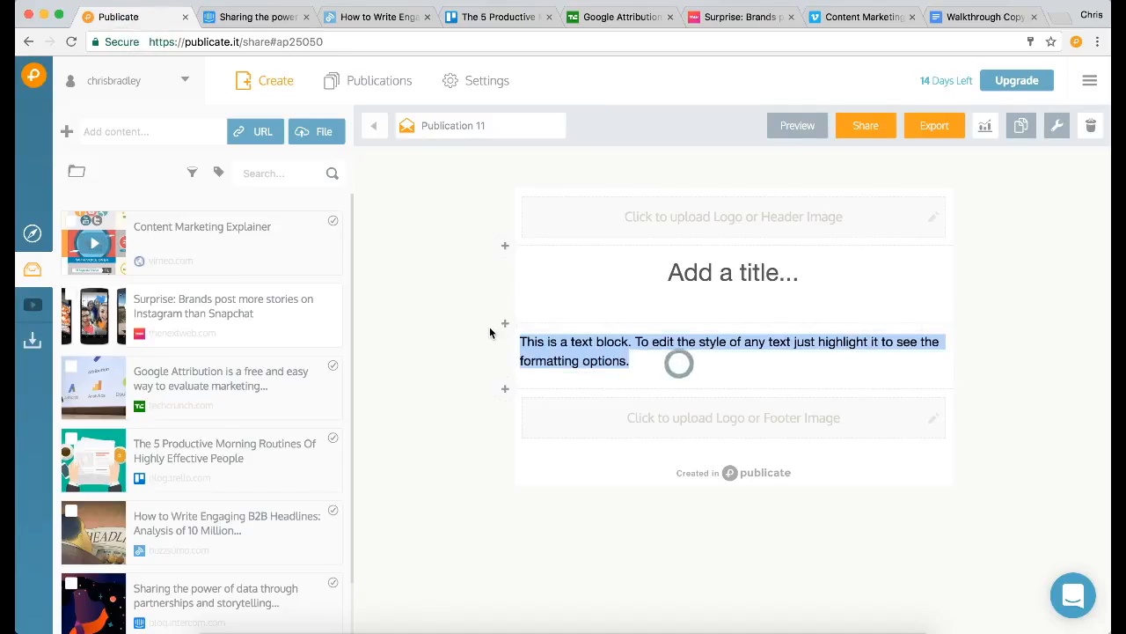
text(Welcome to this week's roundup of only the most interesting videos, news and articles from the world of marketing. Publicate makes creating beautiful newsletters a breeze.)
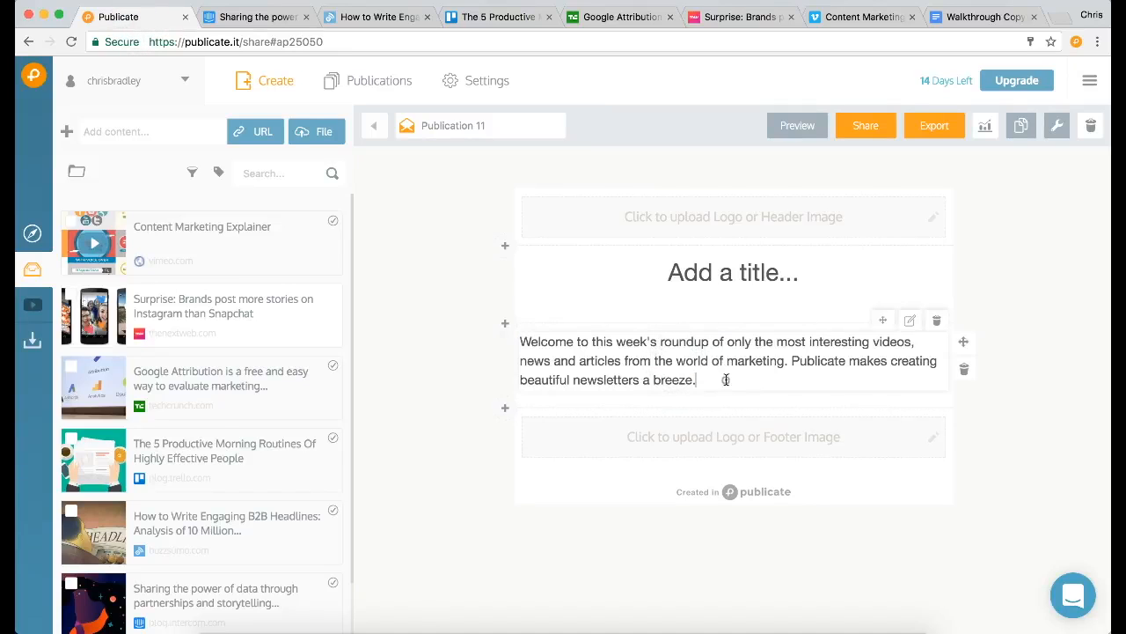
drag(675, 361, 782, 361)
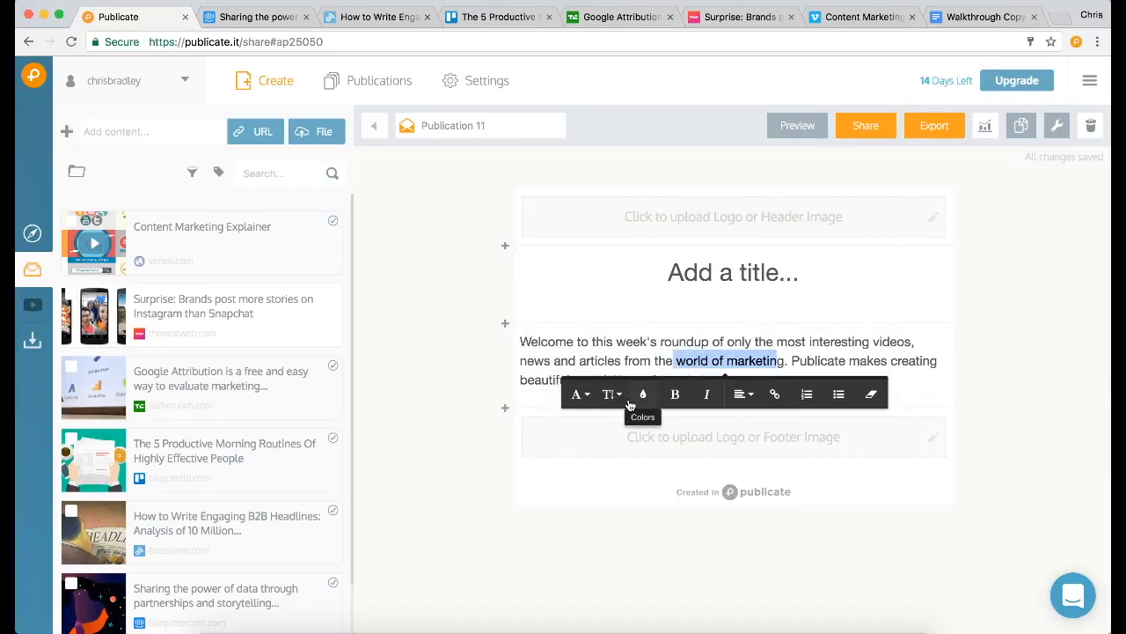
click(491, 350)
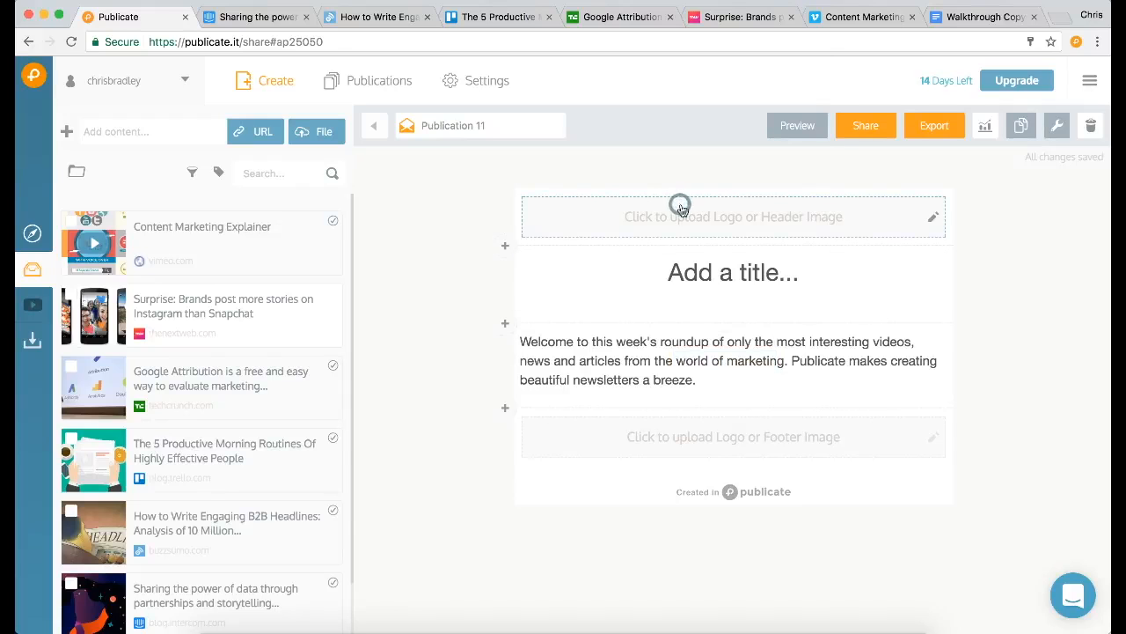
Upload Newsletter Header.png from the Desktop as the newsletter's header image.
click(680, 207)
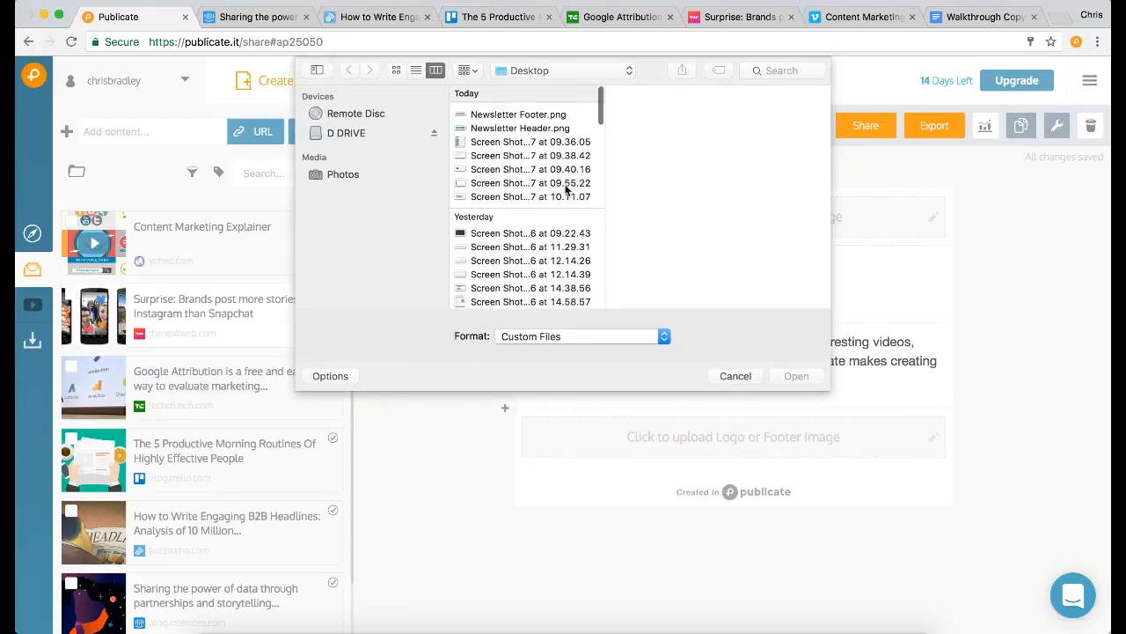
click(525, 125)
click(801, 372)
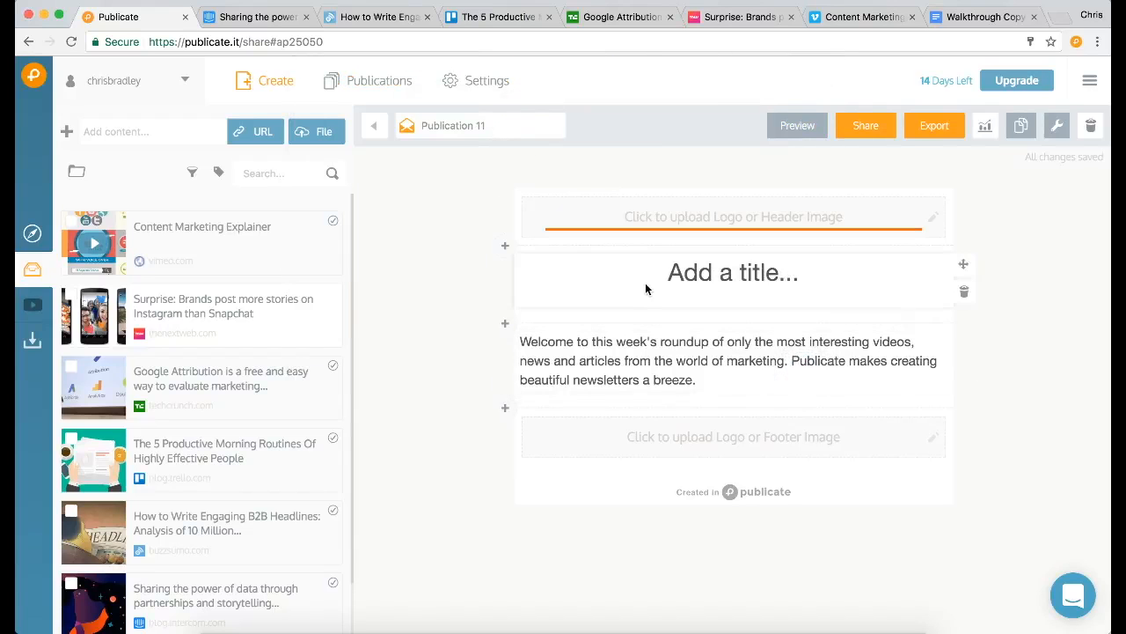
Try the header image at a smaller scale with left and right alignment.
drag(314, 288, 232, 286)
click(168, 143)
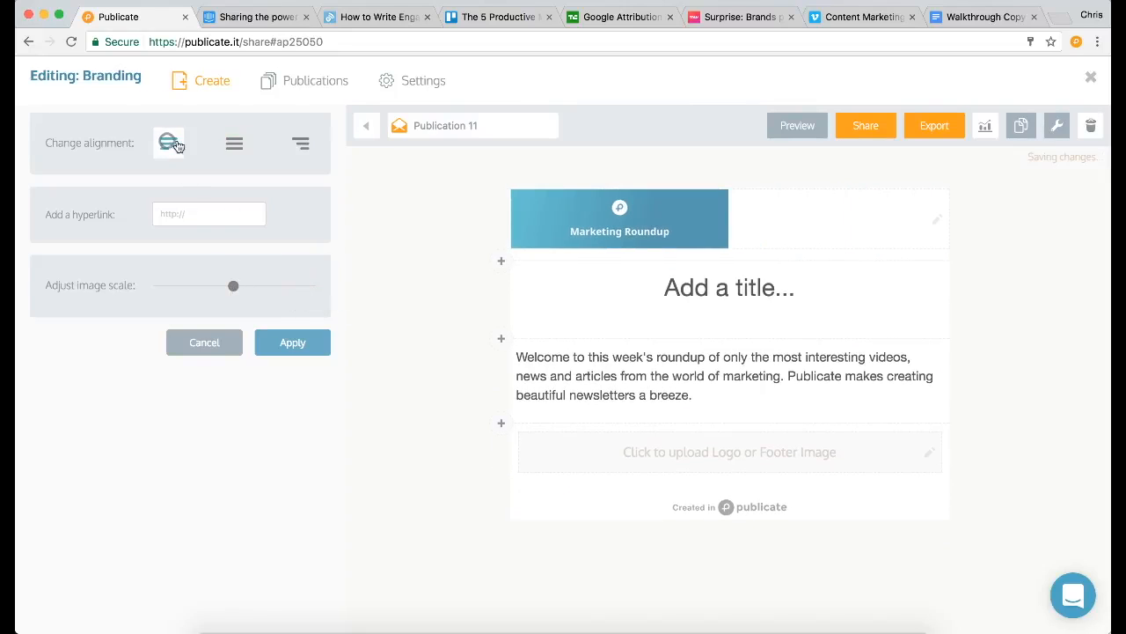
click(294, 145)
Centre the header image, scale it up to the maximum and apply the branding changes.
click(232, 141)
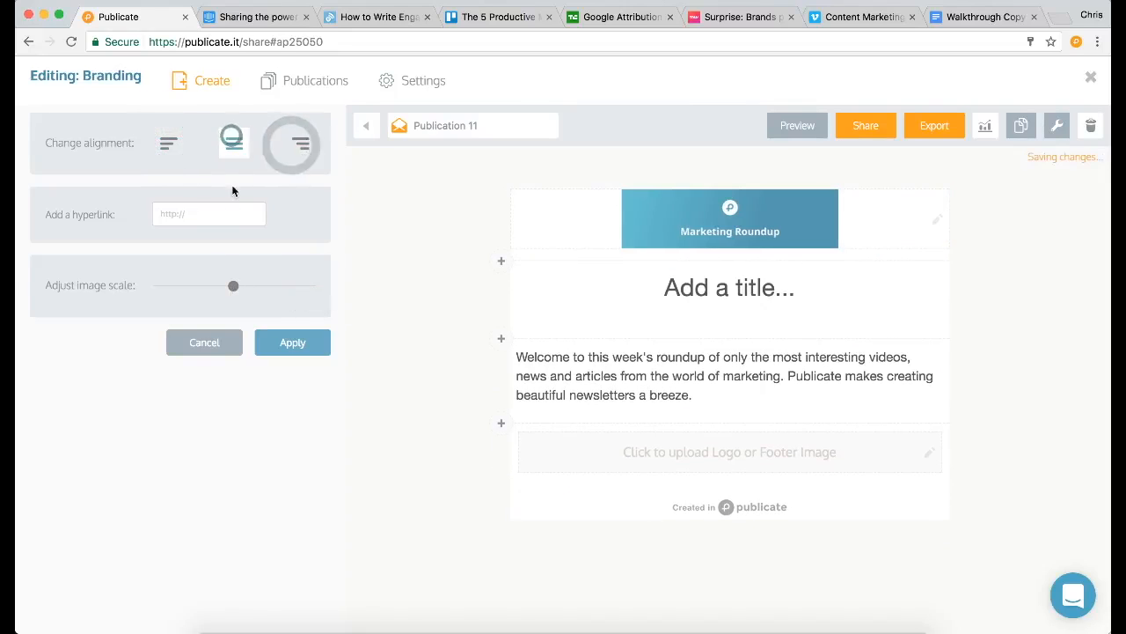
drag(233, 284, 351, 291)
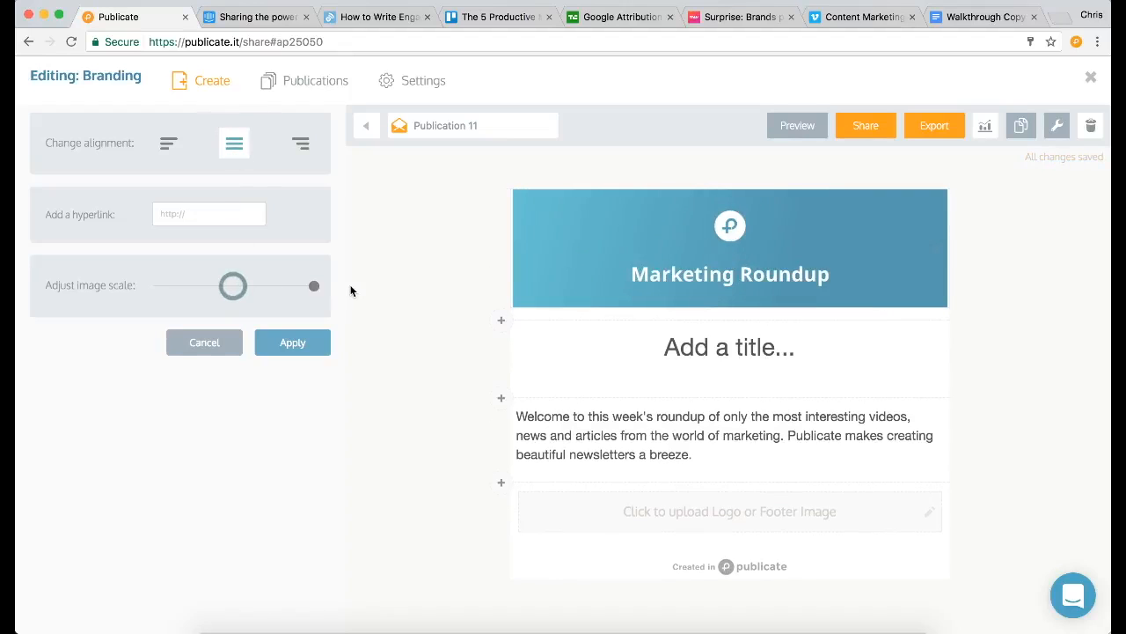
click(307, 342)
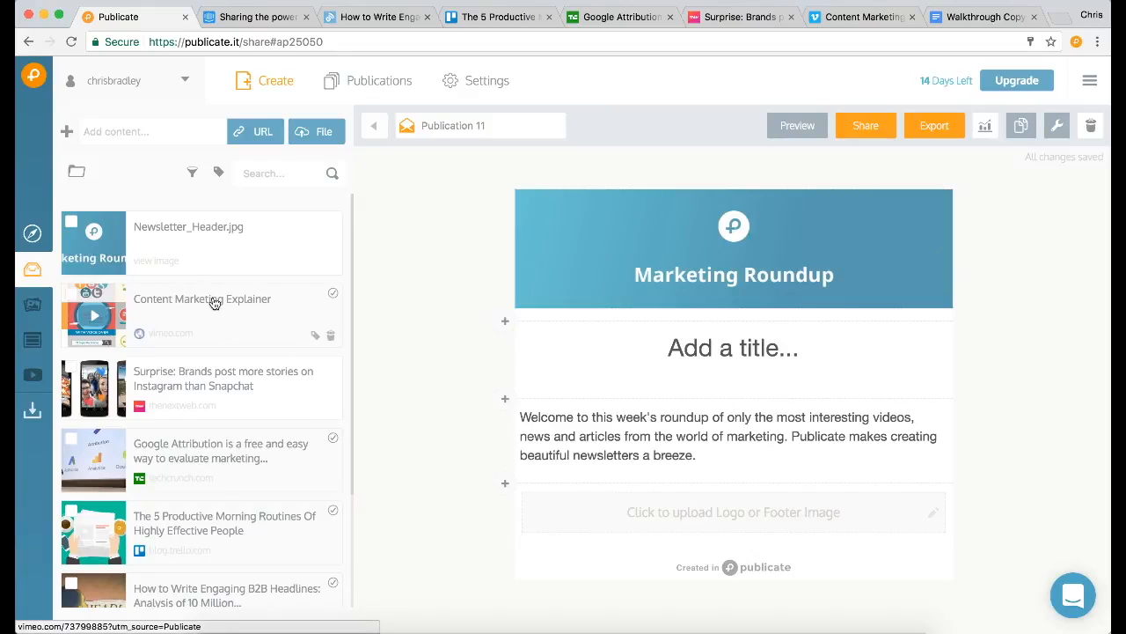
Replace the newsletter's placeholder title with "Video".
click(724, 352)
text(Video)
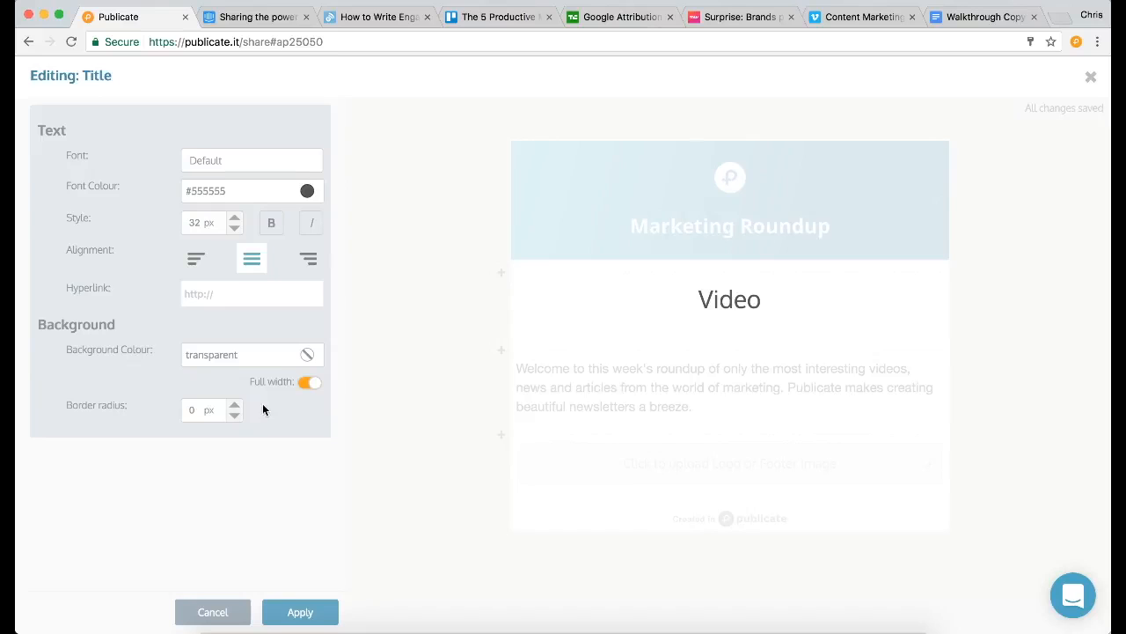
Give the Video title the blue background colour #488DA8 and turn off the background's full width.
click(254, 356)
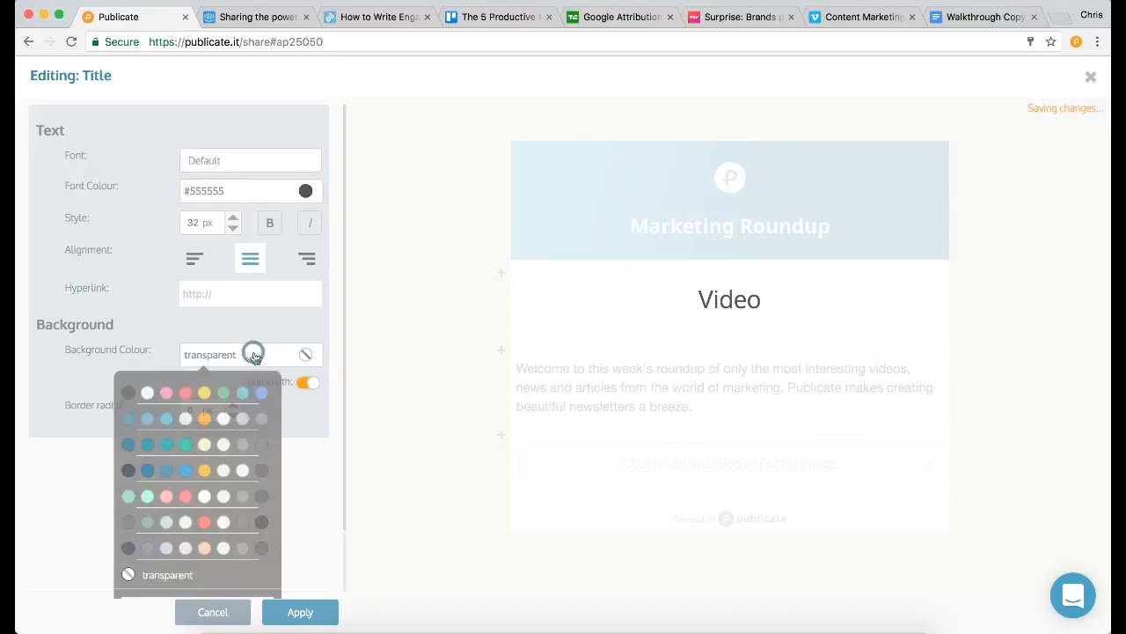
click(128, 419)
click(273, 328)
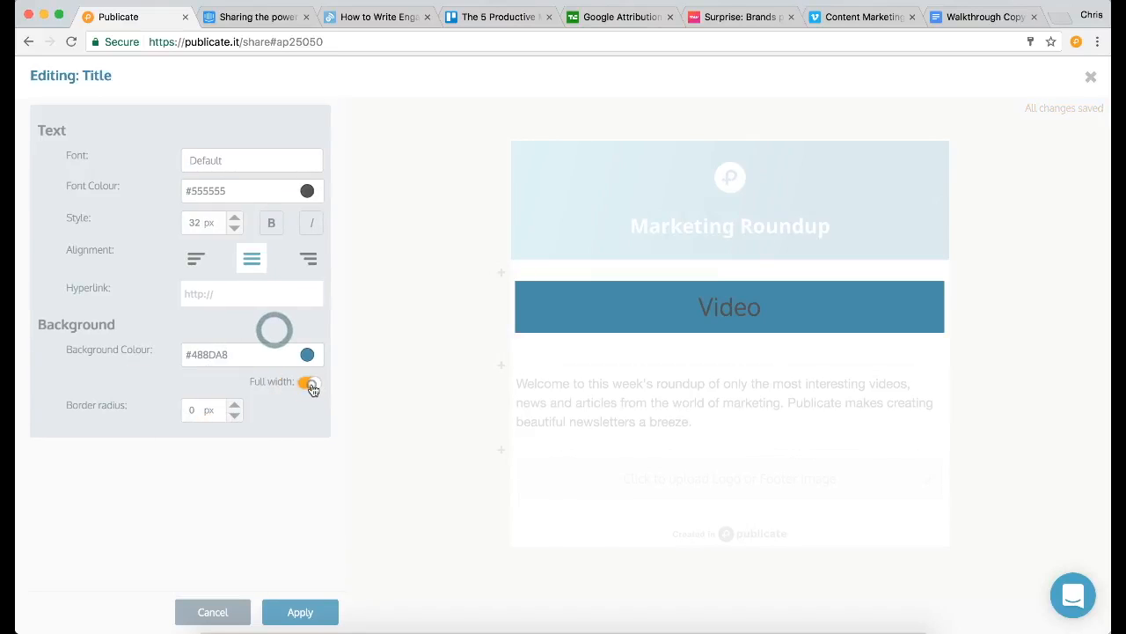
click(308, 383)
Try a 3 px border radius on the Video title's background and return it to 0 px.
click(235, 404)
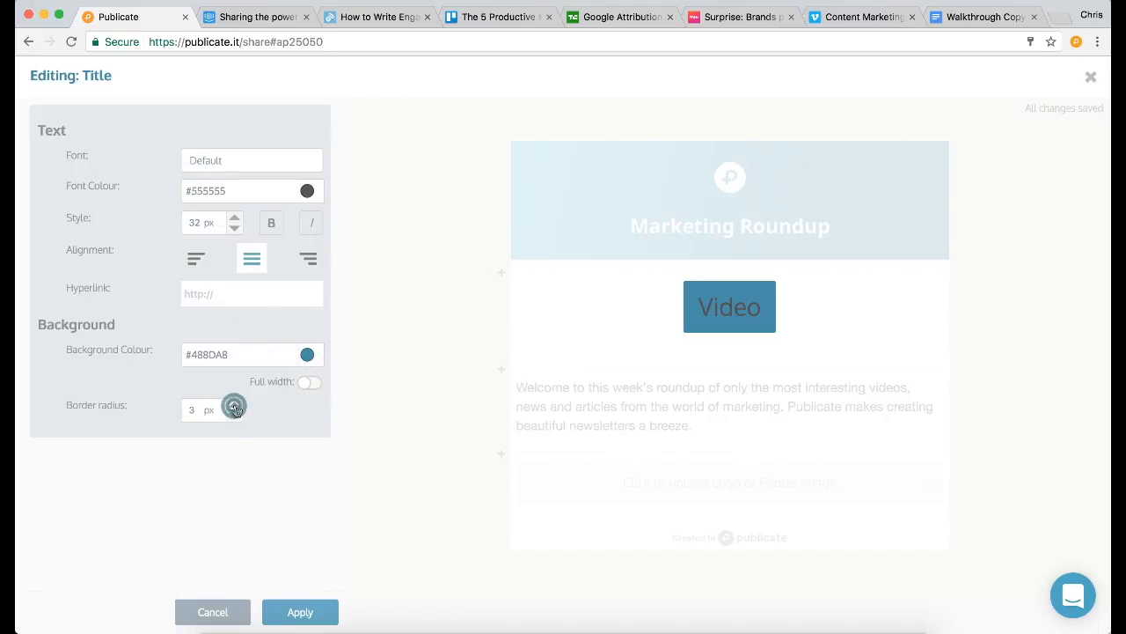
click(234, 405)
click(234, 415)
click(234, 415)
click(234, 415)
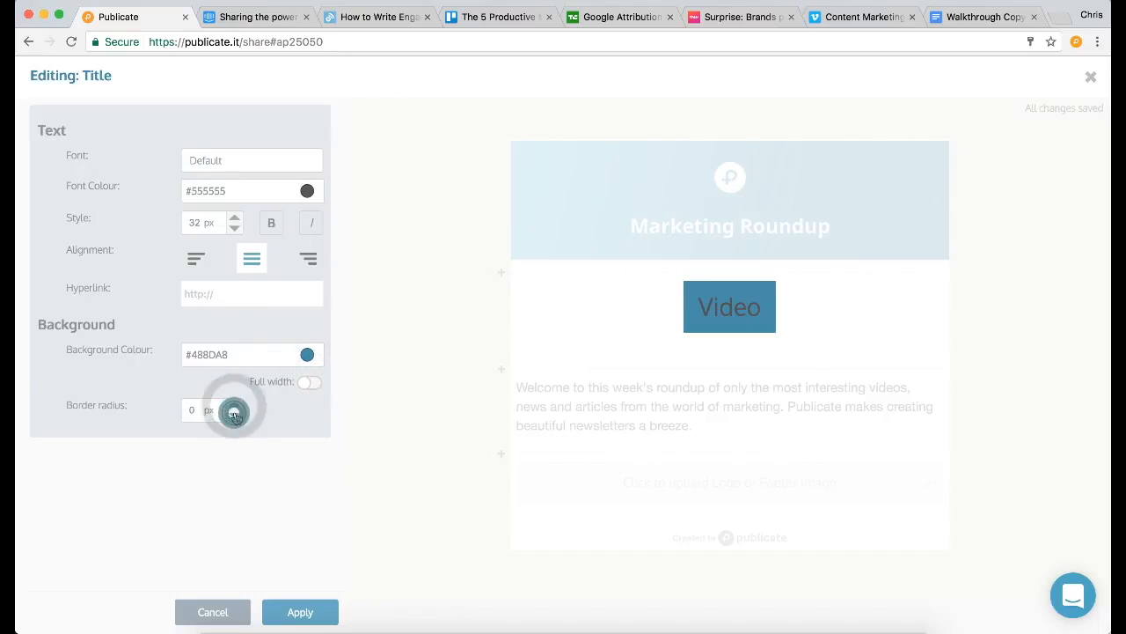
Turn the Video title's full-width background back on and set its font colour to white, #FFFFFF.
click(308, 382)
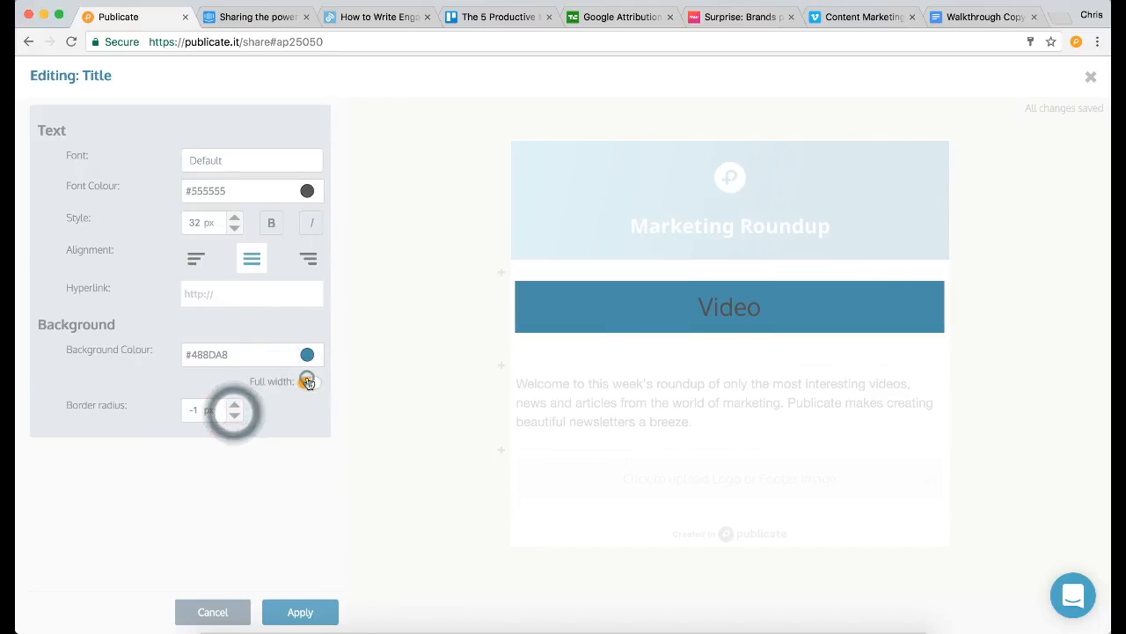
click(255, 190)
click(151, 232)
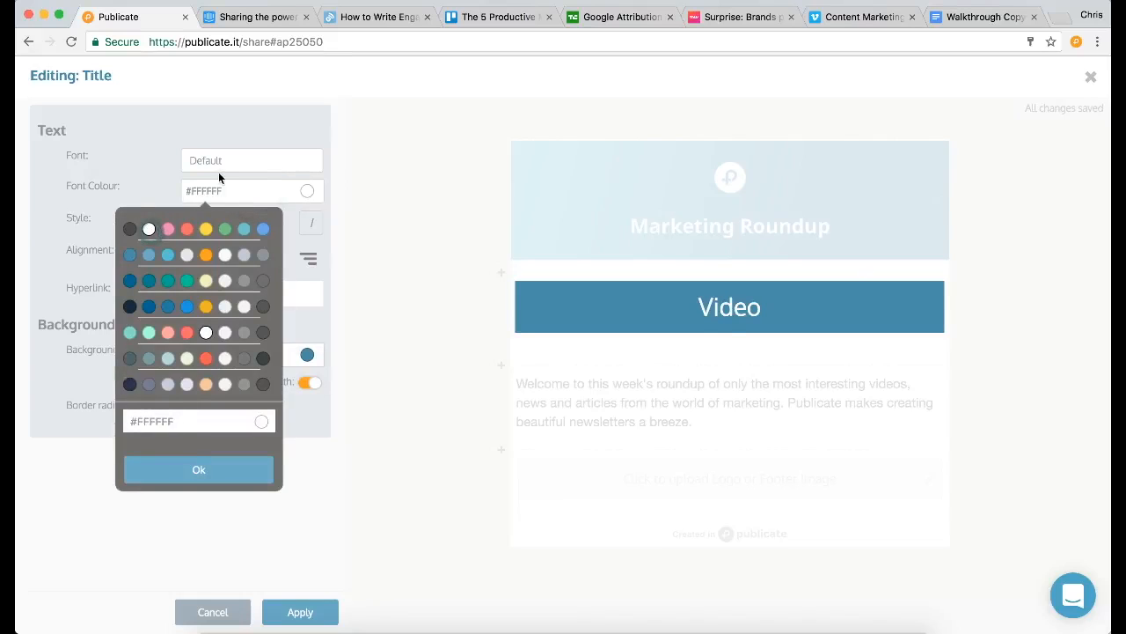
Set the Video title's font to Verdana at 28 px, align it left and apply the changes.
click(218, 169)
click(236, 397)
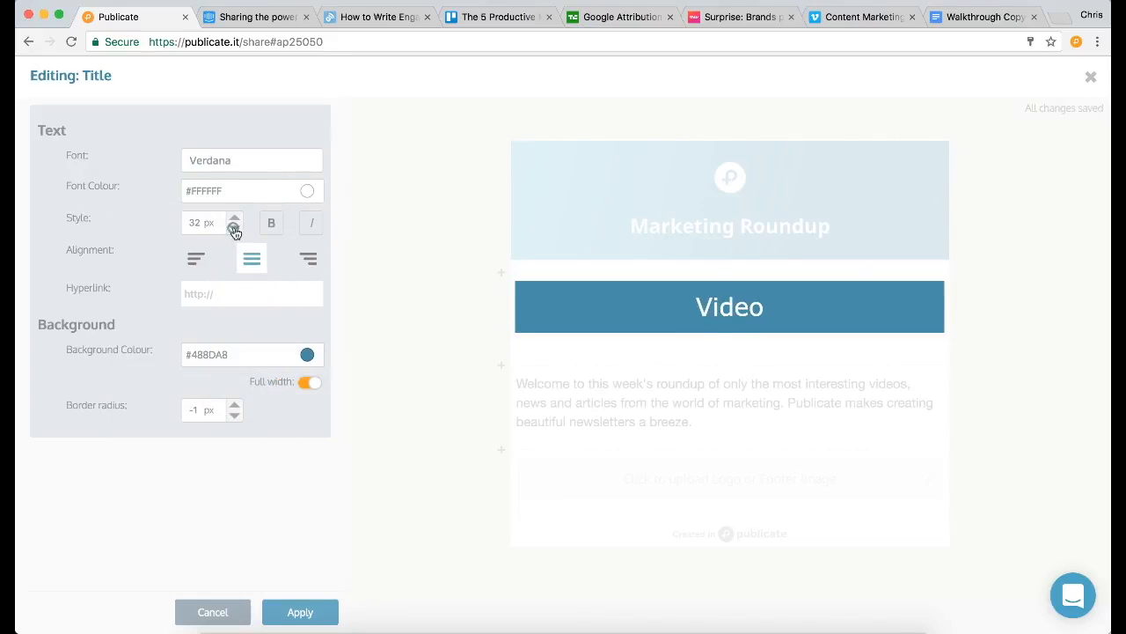
click(234, 228)
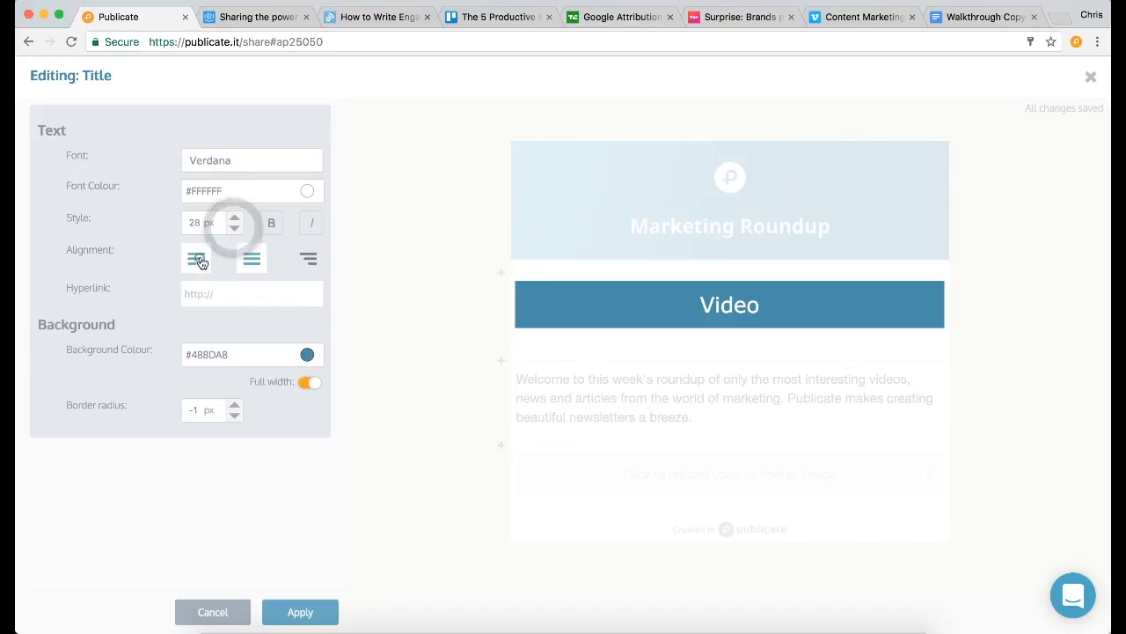
click(198, 260)
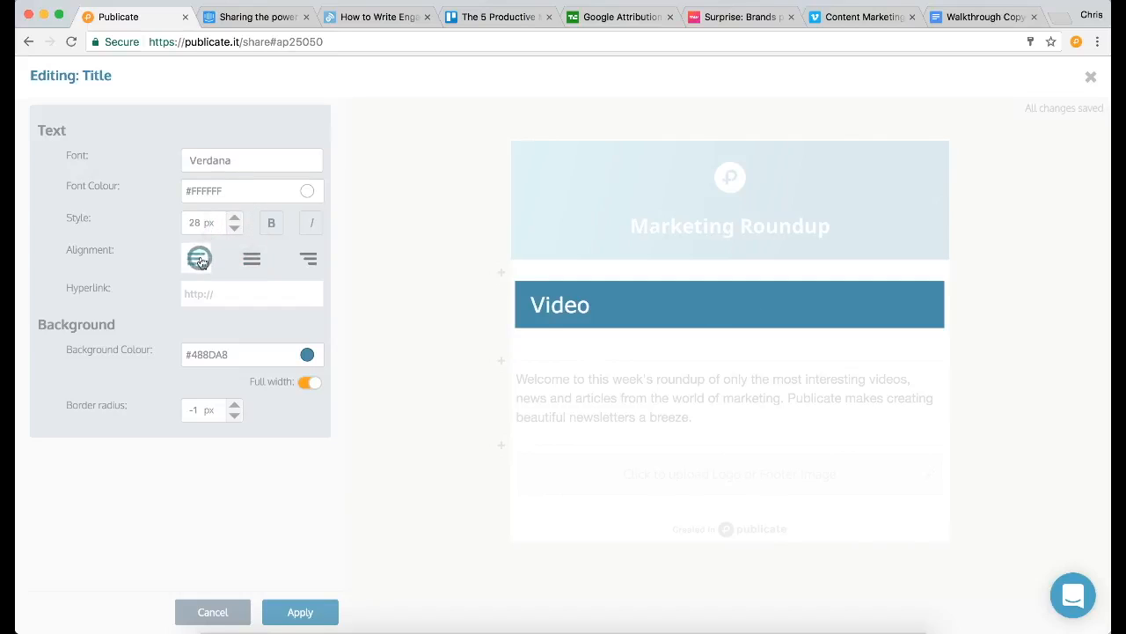
click(322, 612)
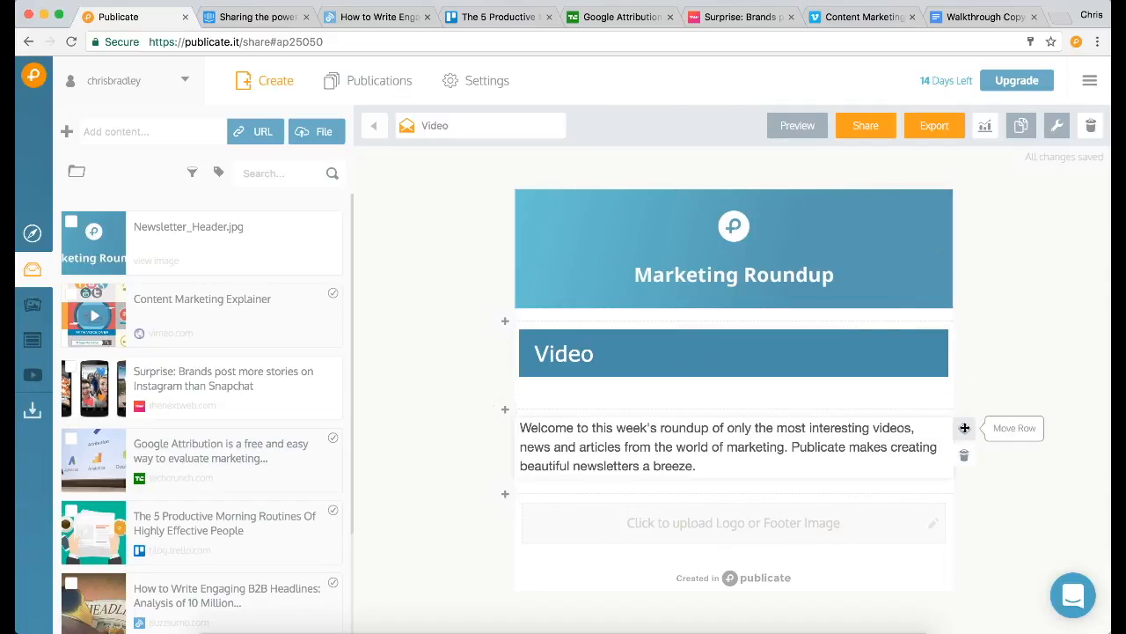
Move the welcome text row above the Video title and add the saved Content Marketing Explainer video beneath the title.
drag(963, 427, 967, 334)
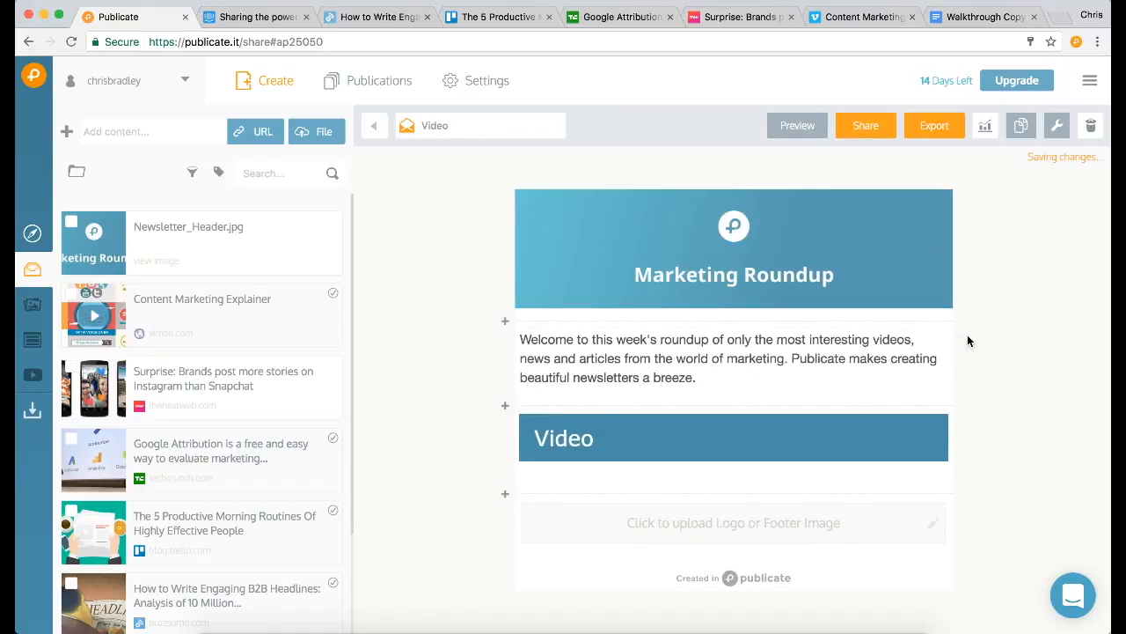
drag(177, 297, 621, 520)
scroll(1013, 360, down, 5)
scroll(1013, 360, up, 2)
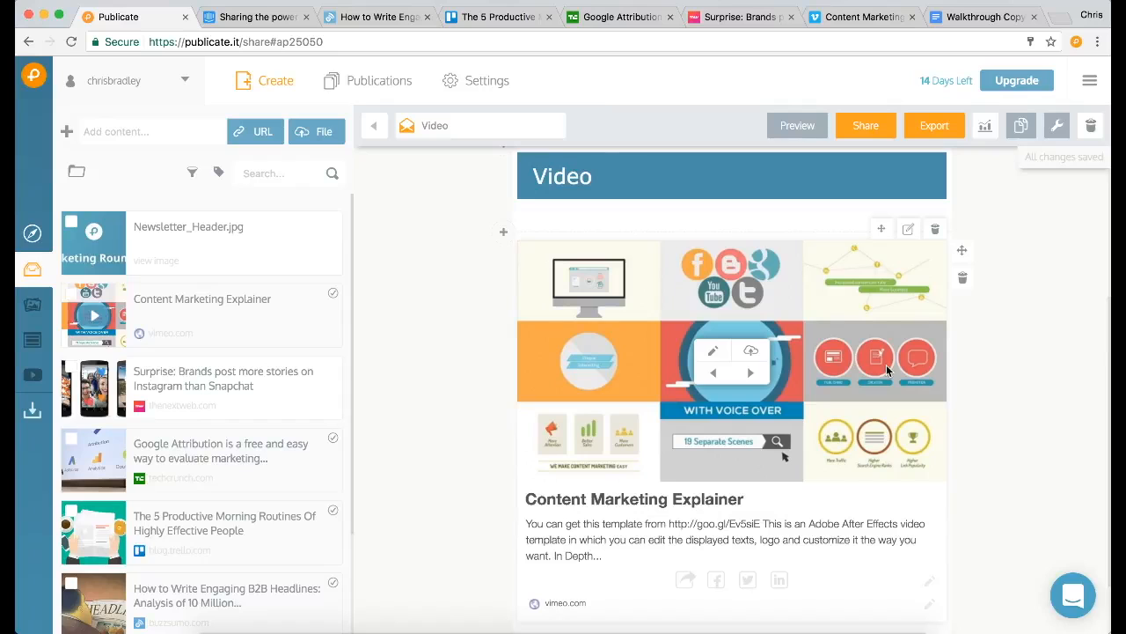
Try the image-left, image-right and text-only layouts on the Content Marketing Explainer block and return to the image-on-top layout.
click(911, 230)
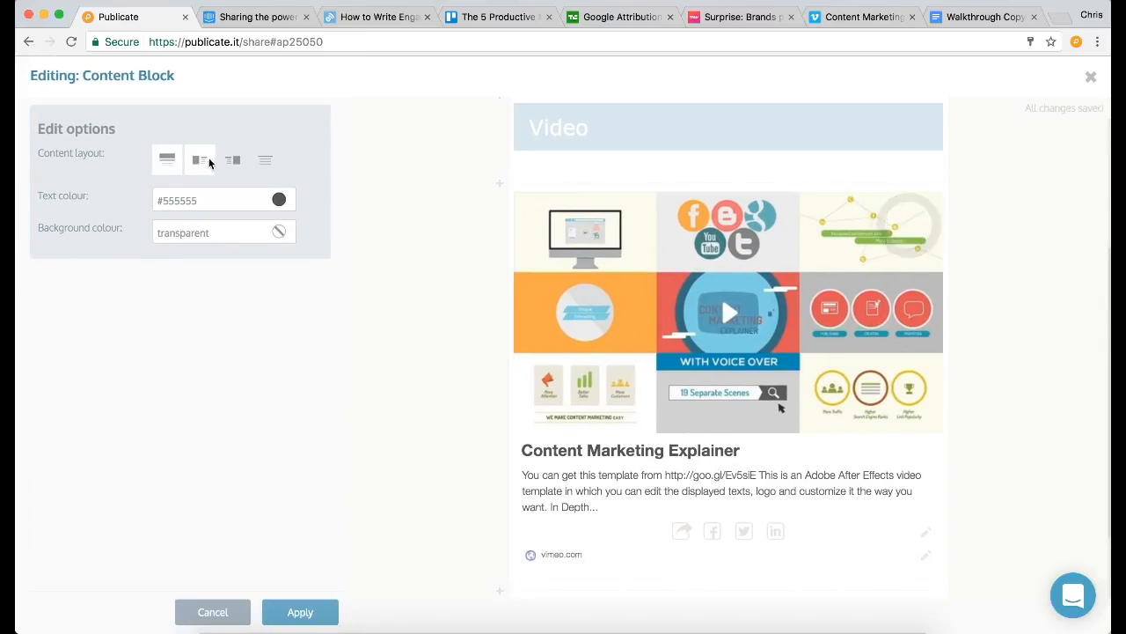
click(202, 160)
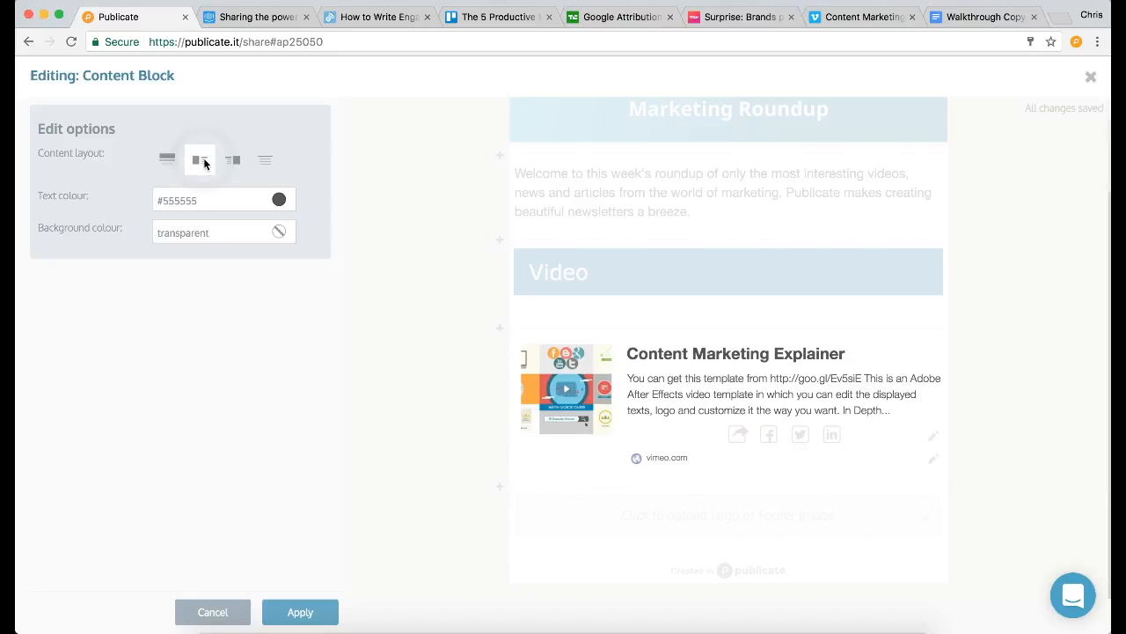
click(233, 160)
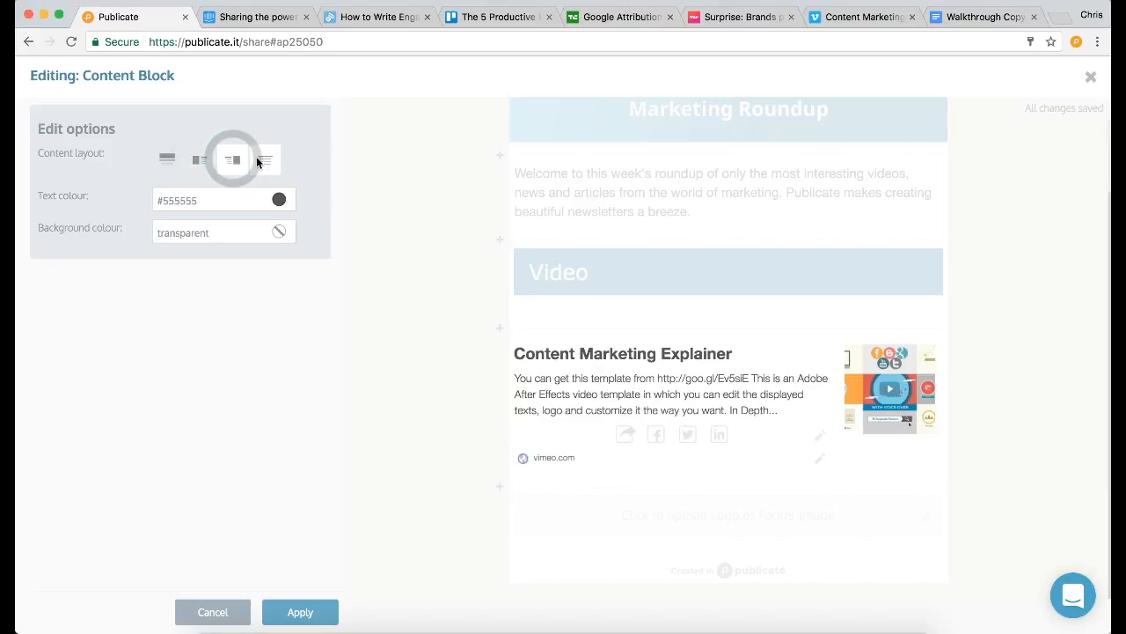
click(262, 160)
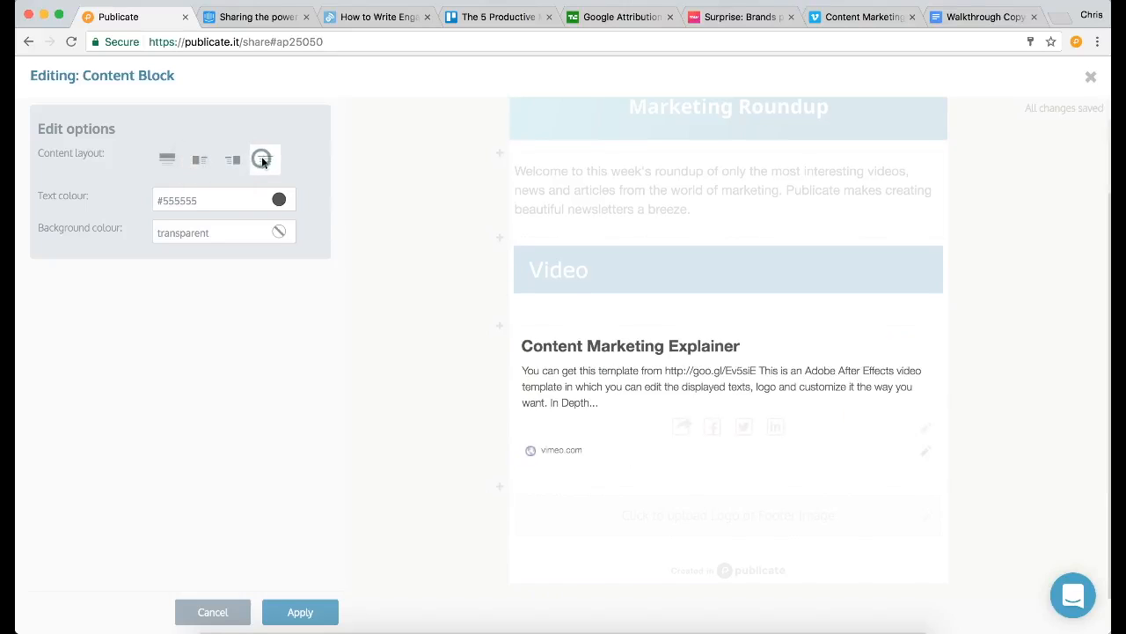
click(166, 160)
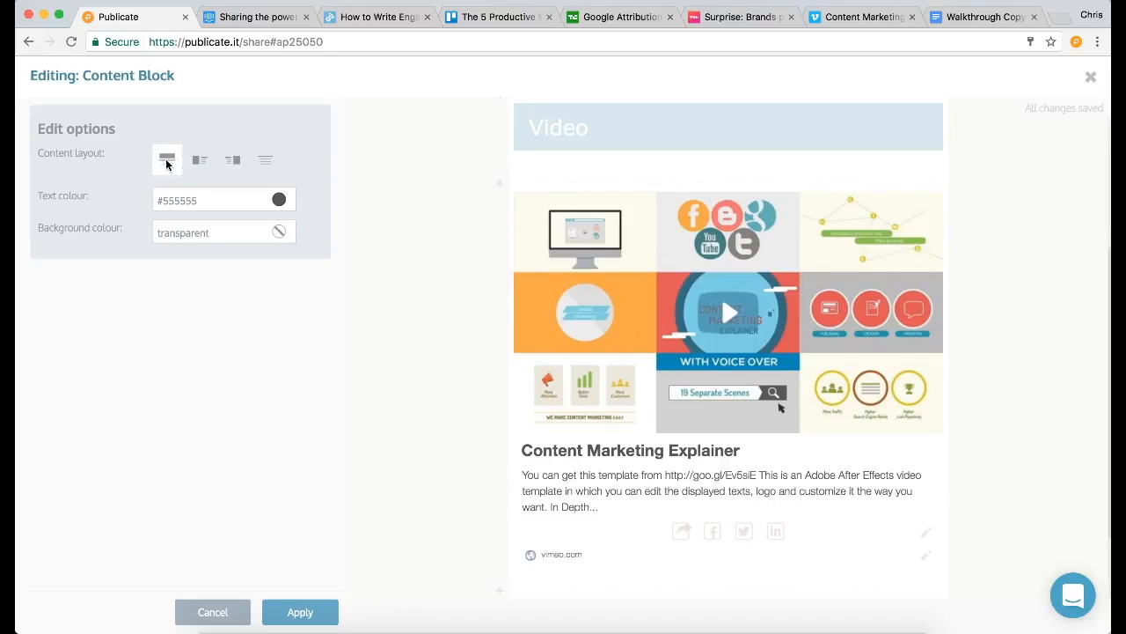
click(304, 613)
Delete the description text under the Content Marketing Explainer heading.
triple_click(618, 558)
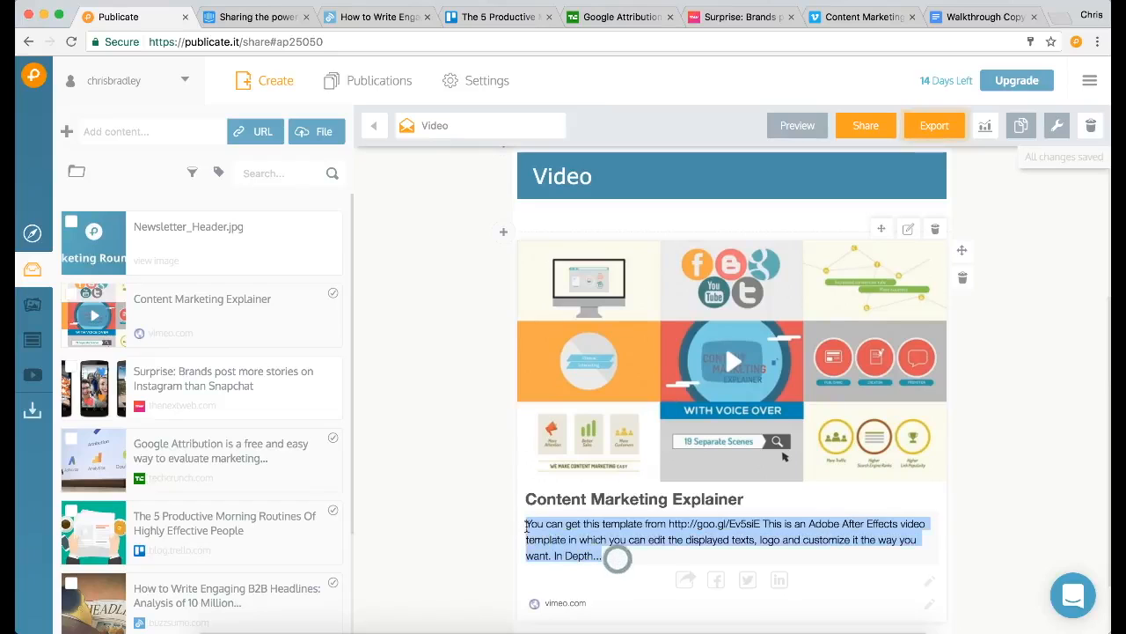
key(BackSpace)
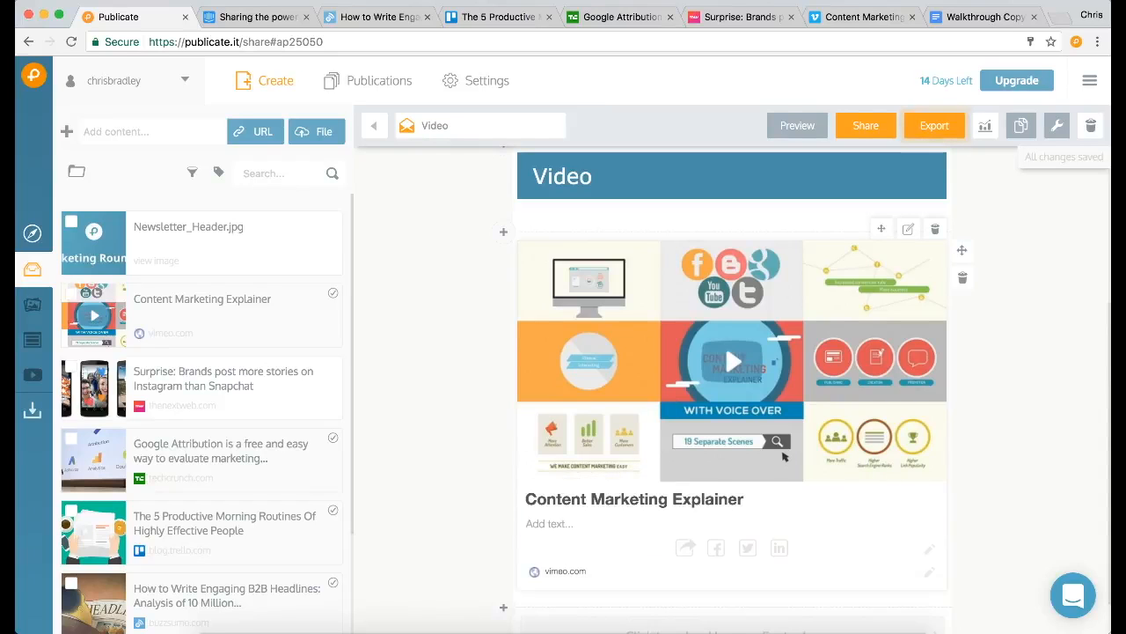
scroll(489, 443, down, 2)
scroll(489, 443, up, 2)
Replace the vimeo.com source link under the video with a call-to-action button reading "Watch This Video".
scroll(490, 442, down, 1)
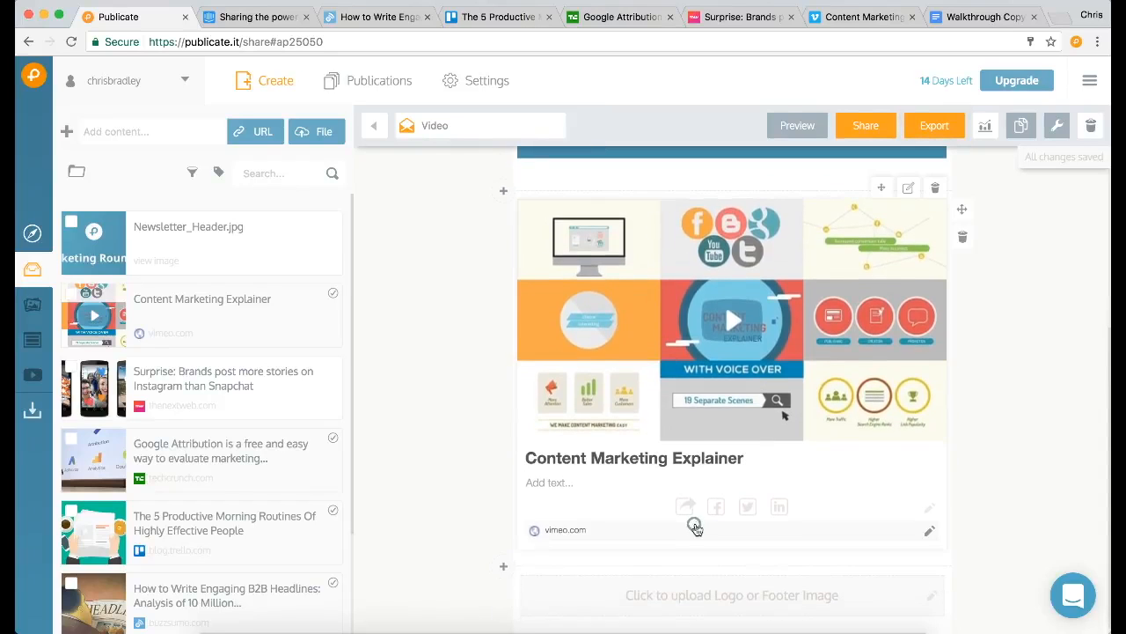
click(696, 528)
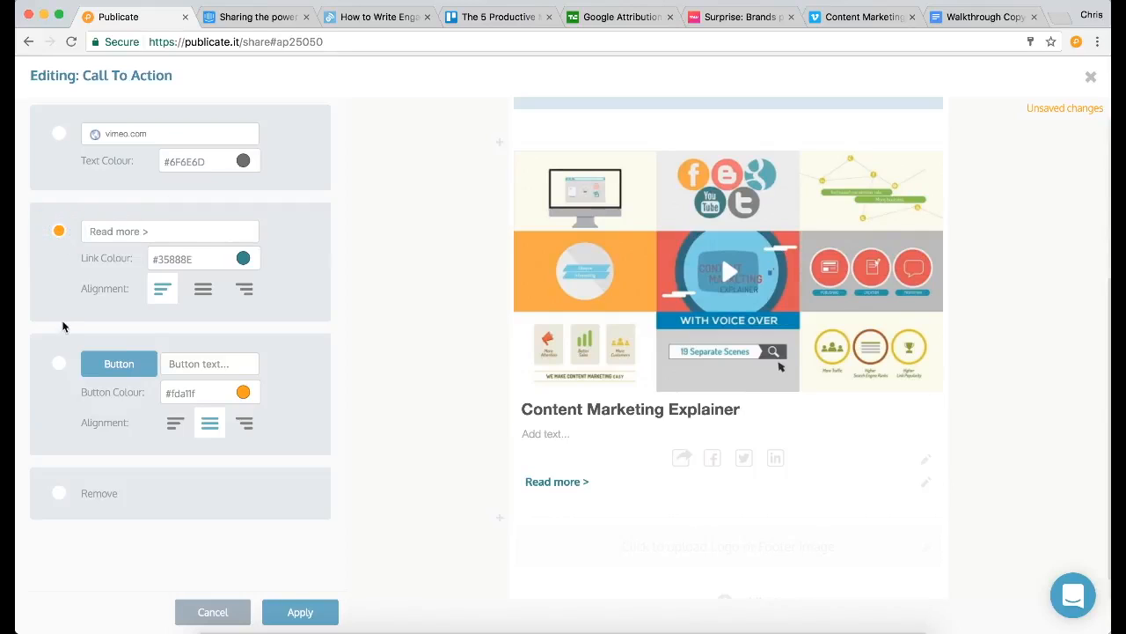
click(59, 365)
click(180, 362)
text(Wa)
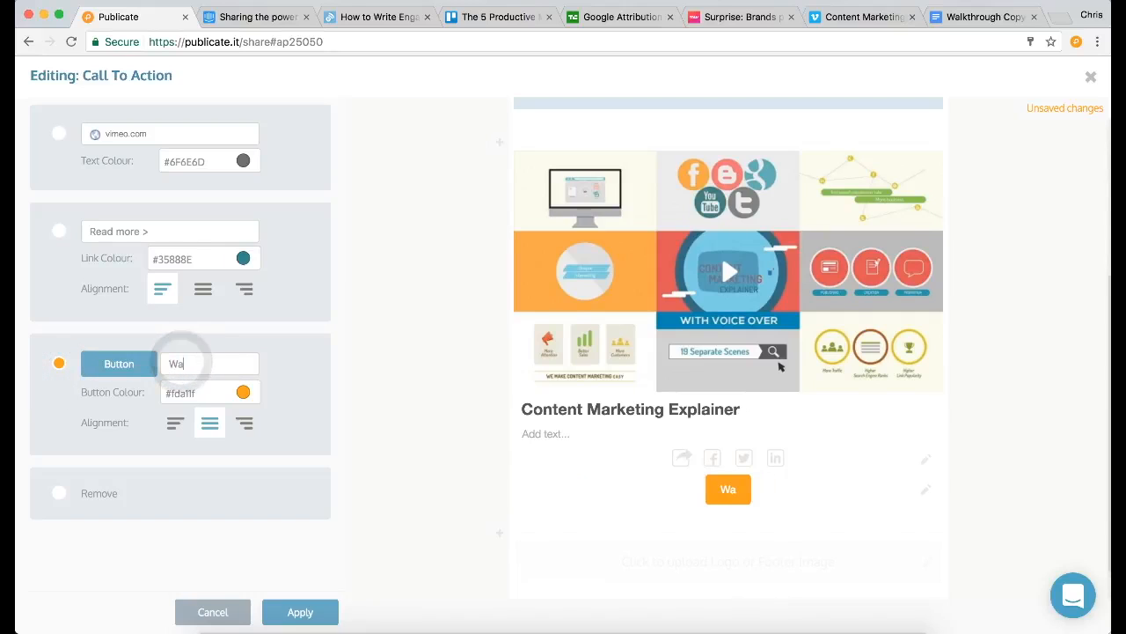
text(tch This Video)
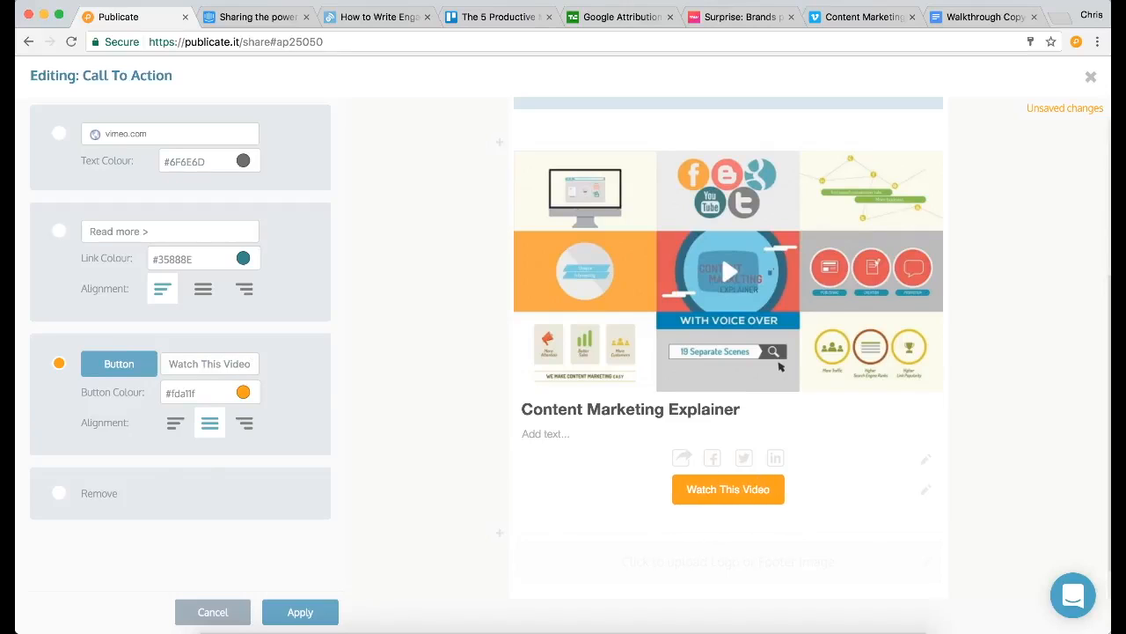
click(303, 392)
click(300, 616)
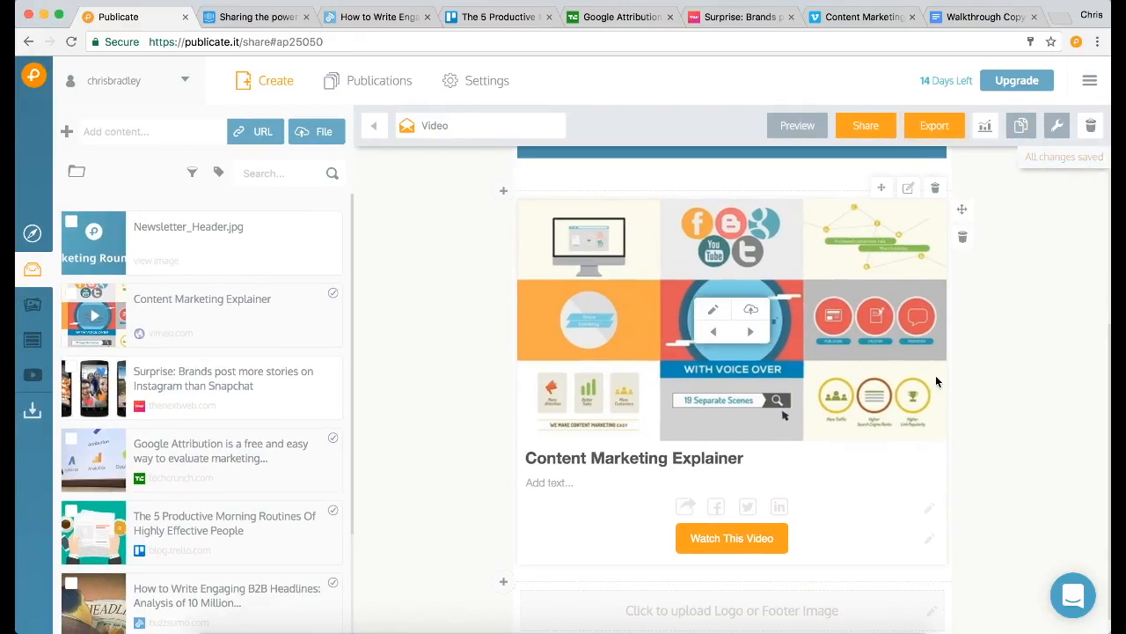
Add a title reading "News" below the video block and give it the saved blue document title style.
scroll(748, 537, down, 1)
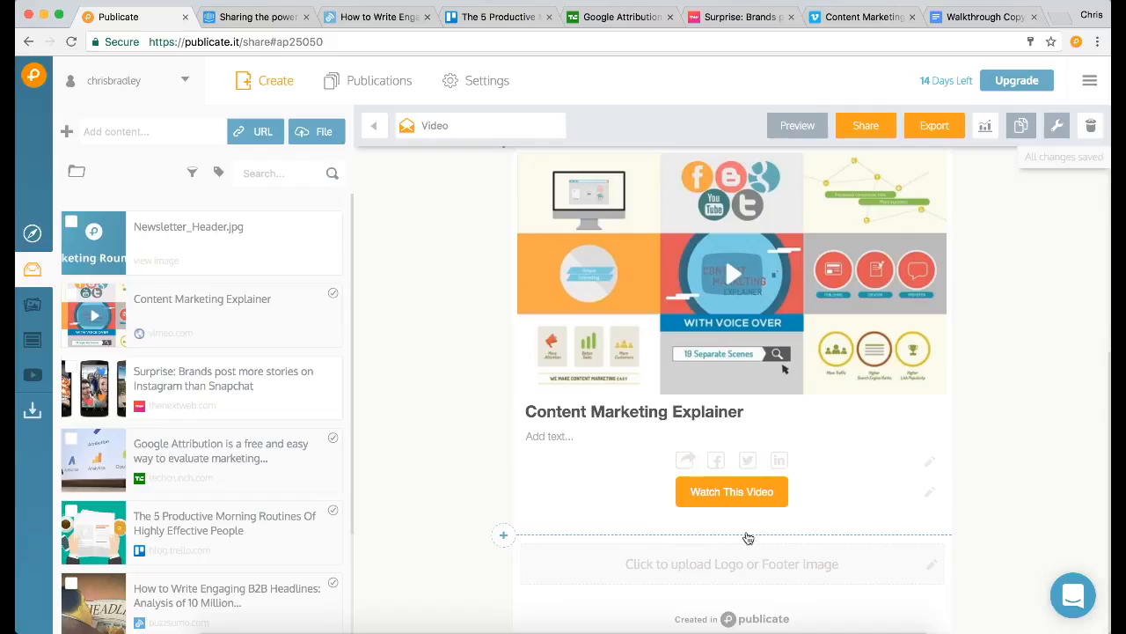
click(748, 538)
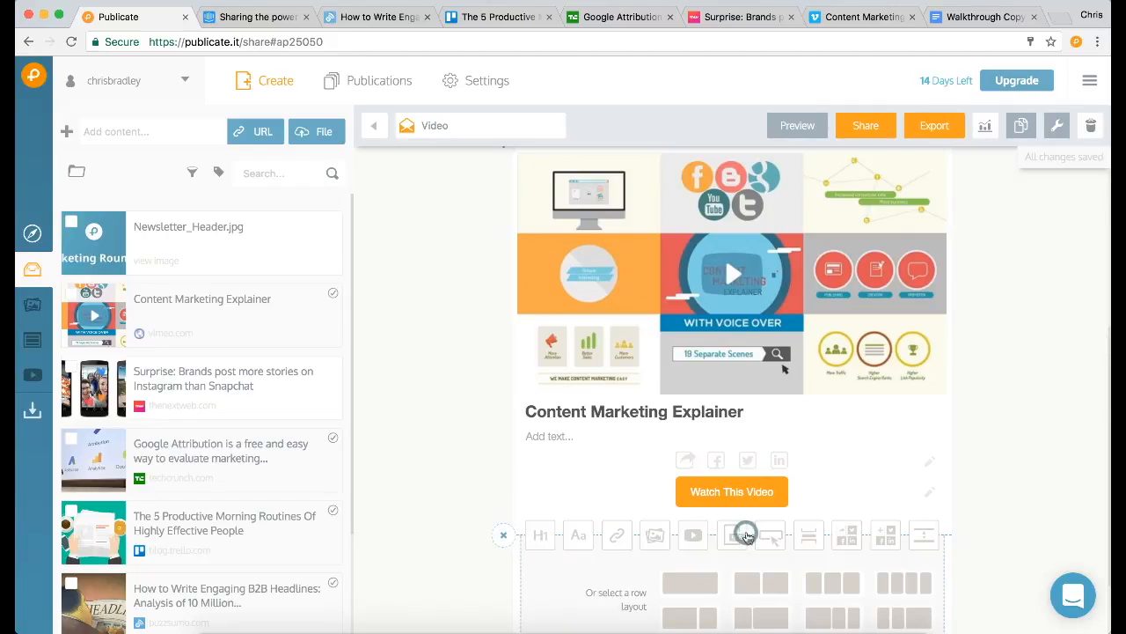
scroll(745, 529, down, 1)
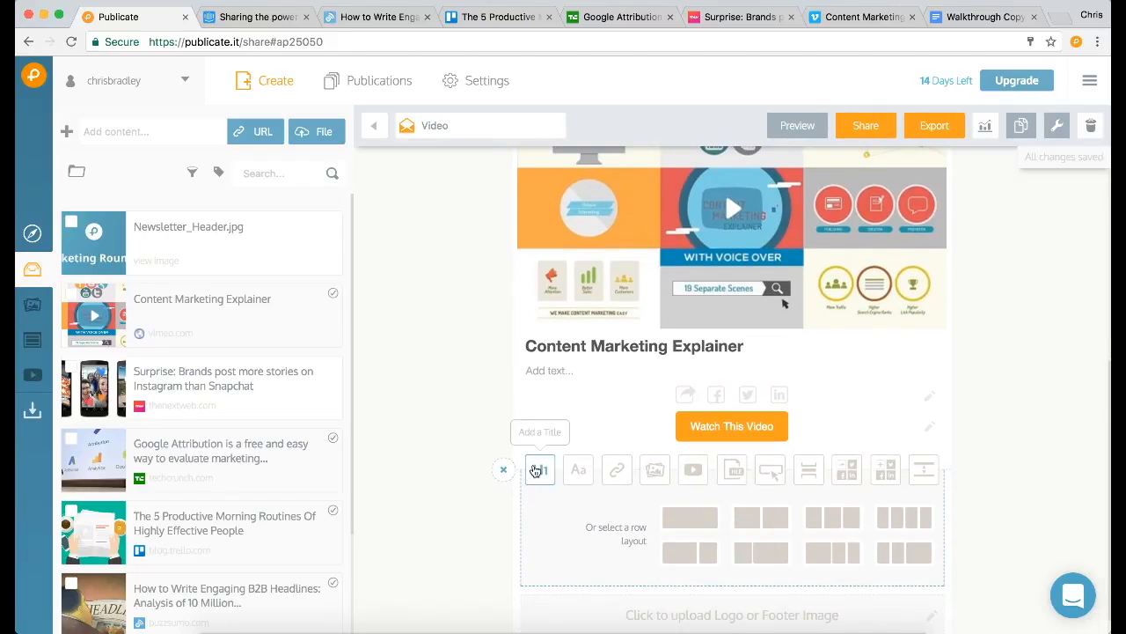
click(534, 470)
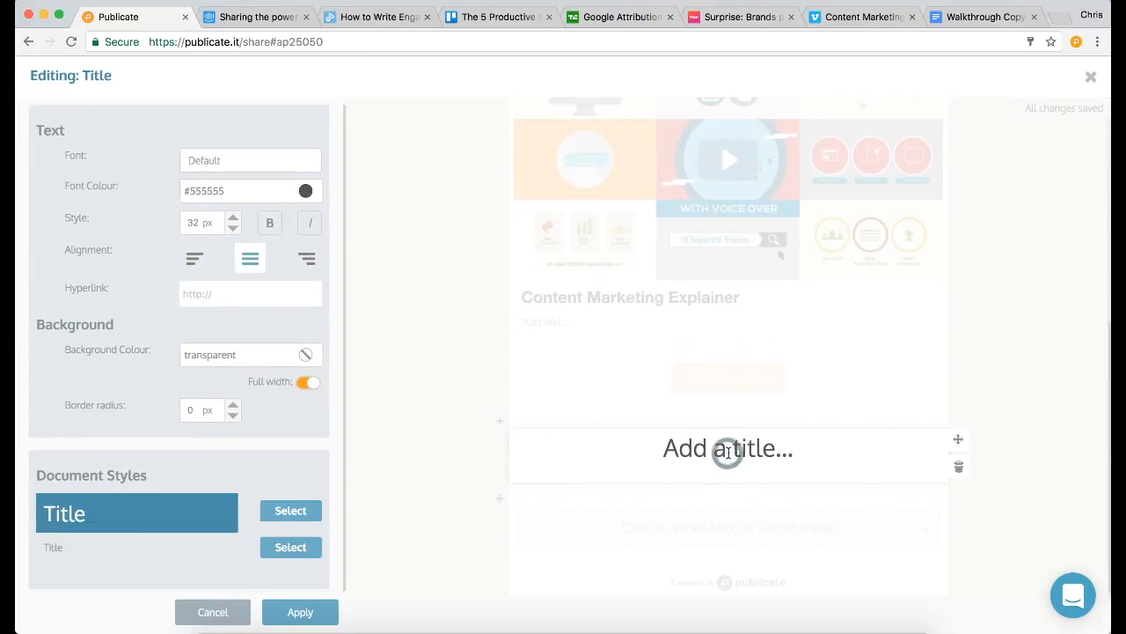
text(News)
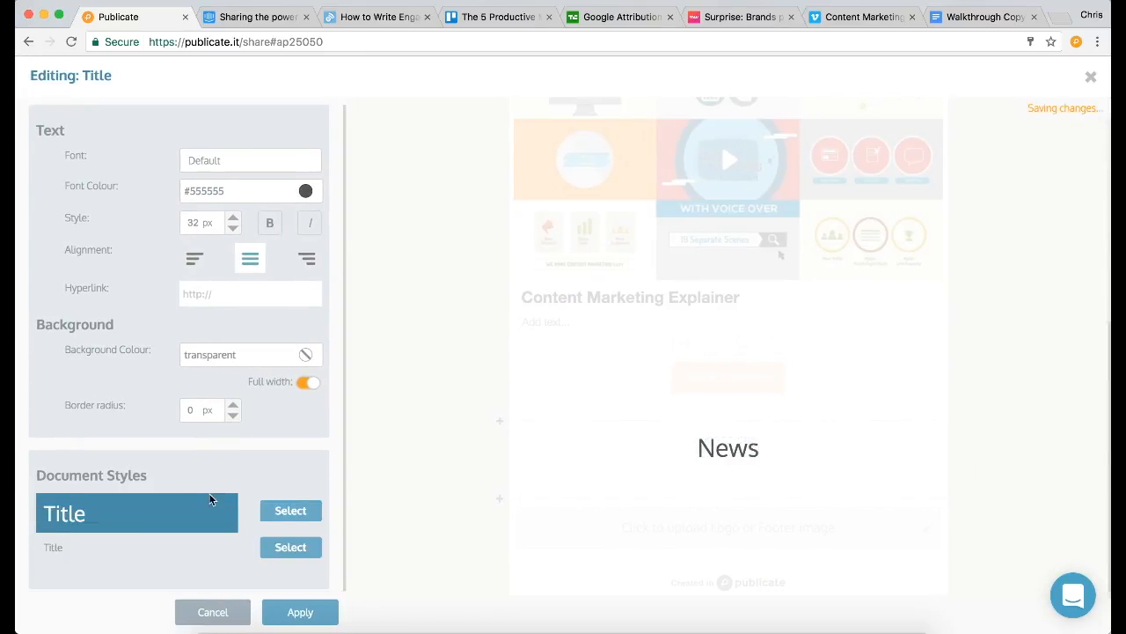
click(281, 511)
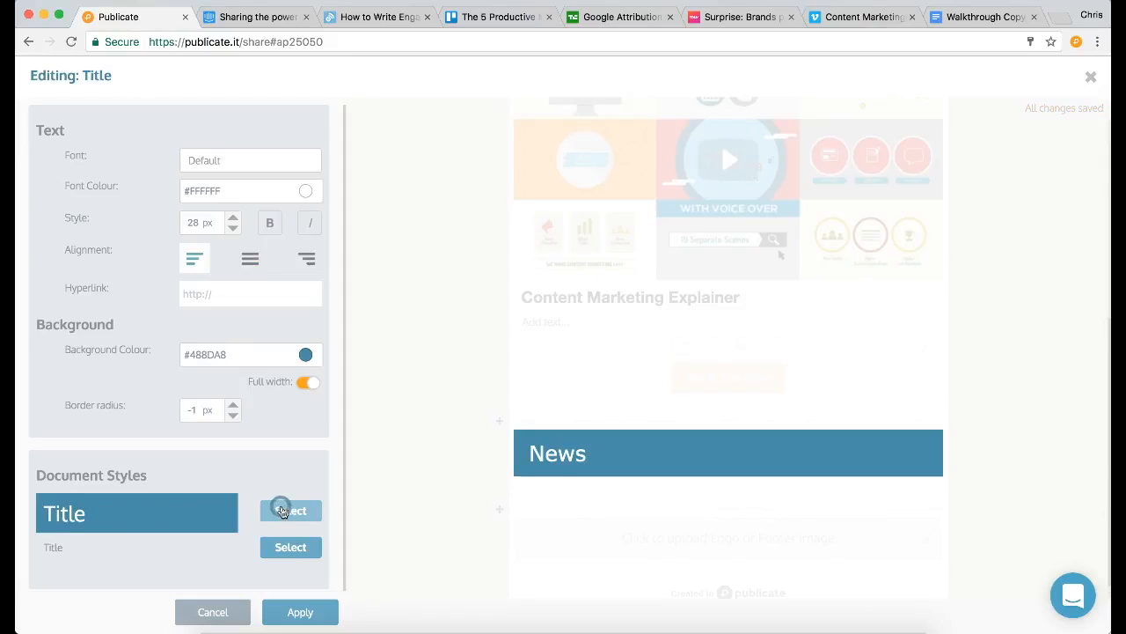
click(300, 613)
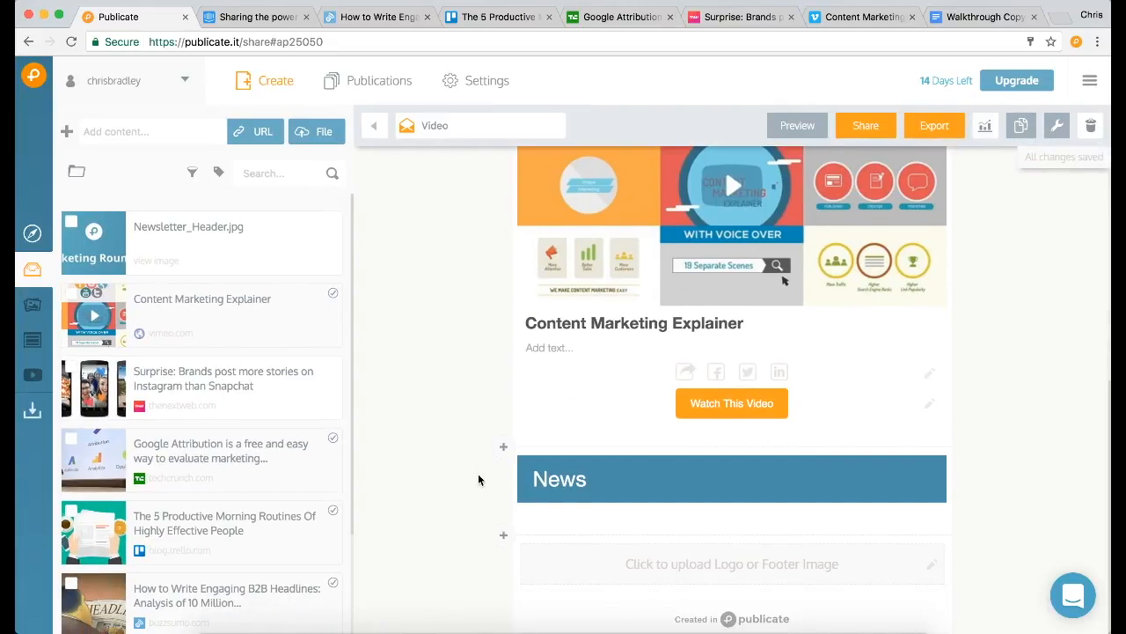
Place the saved Instagram versus Snapchat brands article and the Google Attribution article side by side beneath the News title.
scroll(203, 415, down, 2)
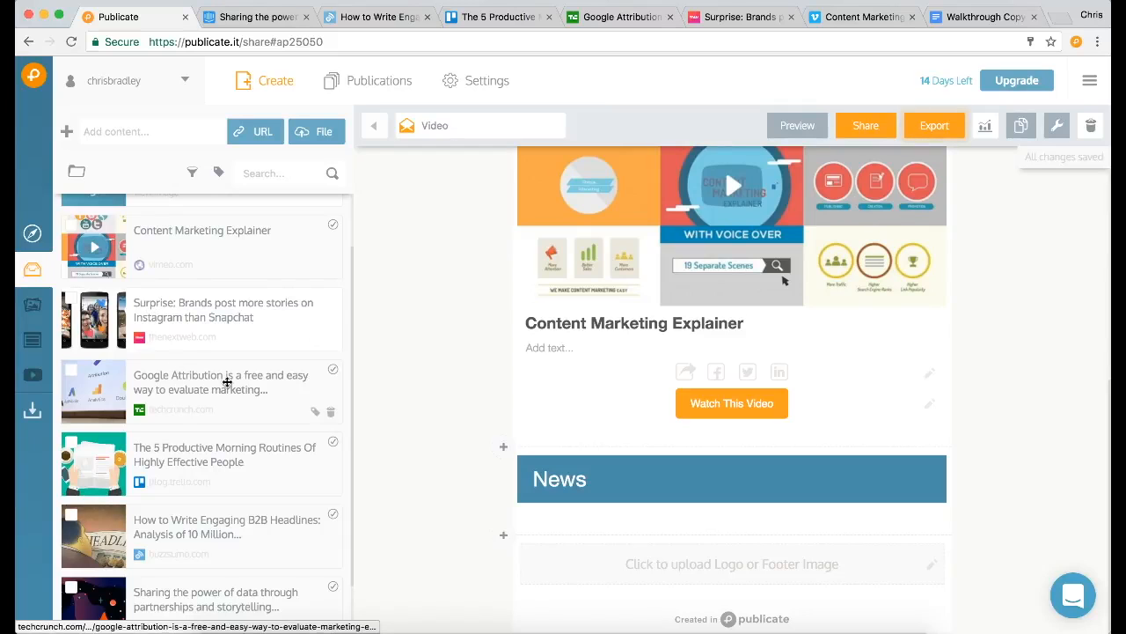
drag(159, 312, 698, 558)
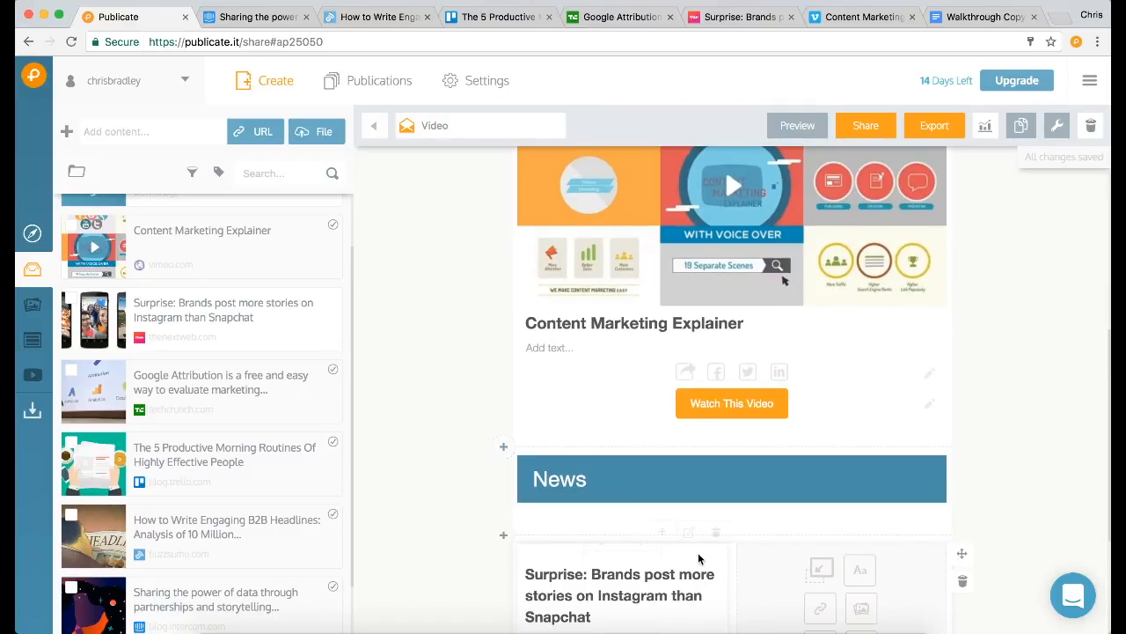
scroll(702, 551, down, 3)
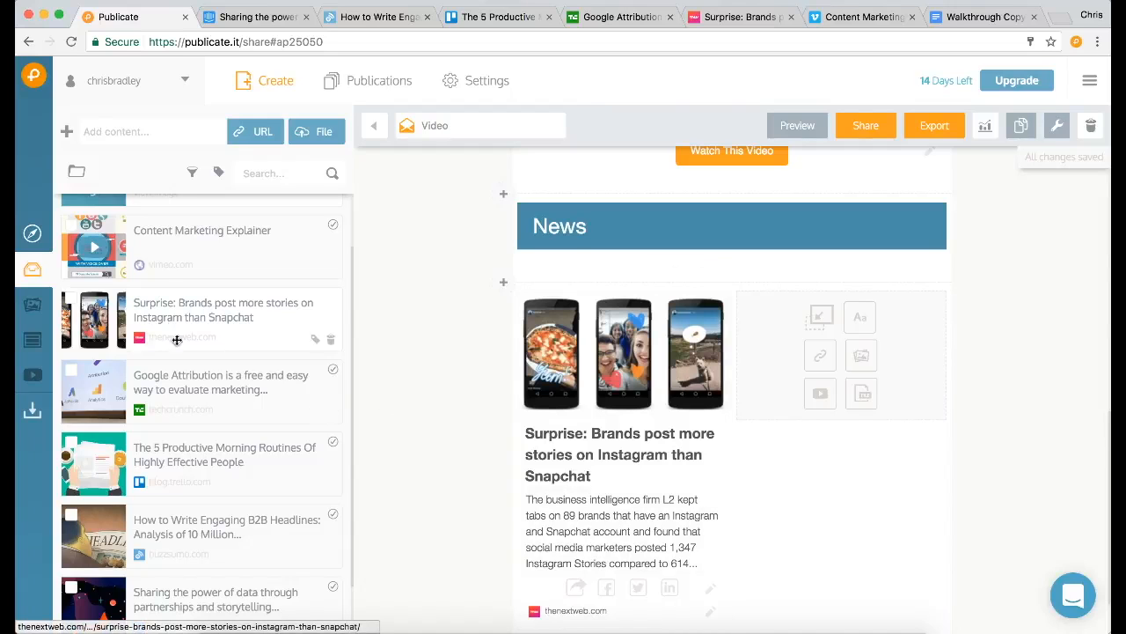
drag(158, 376, 850, 360)
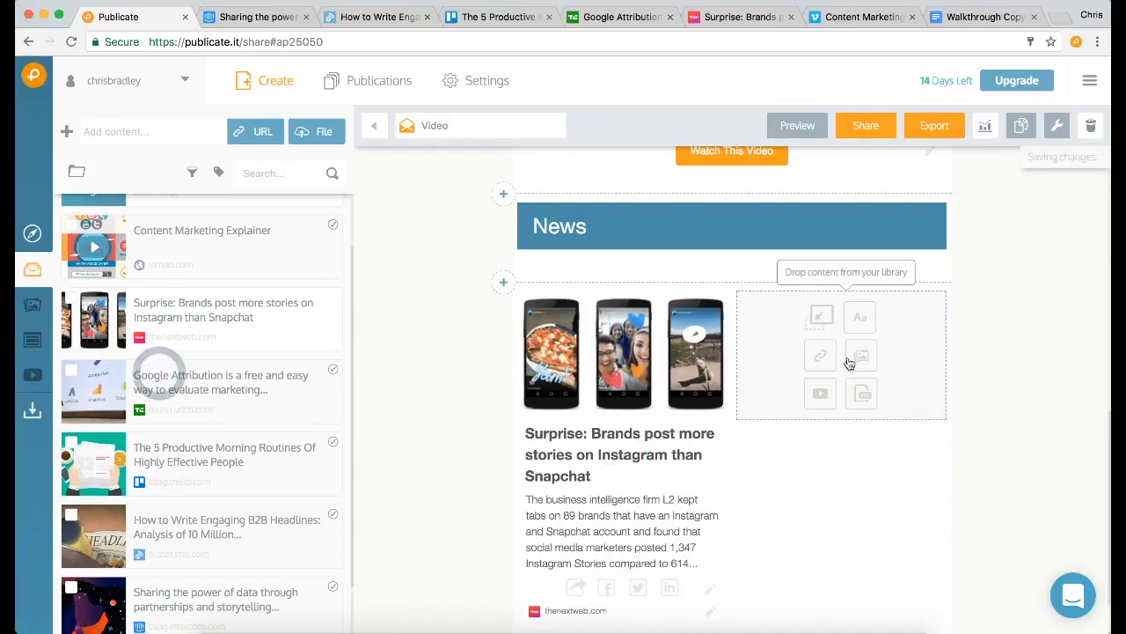
Add a title reading "Articles" below the two news articles and give it the saved blue document title style.
scroll(1014, 360, down, 1)
scroll(1014, 366, down, 3)
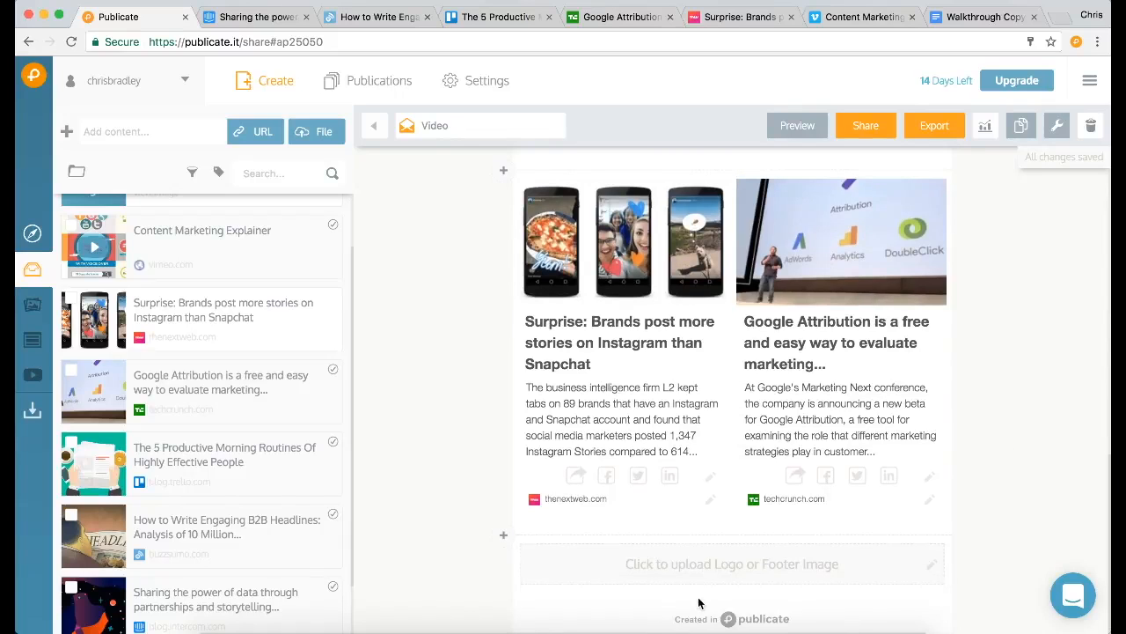
click(709, 537)
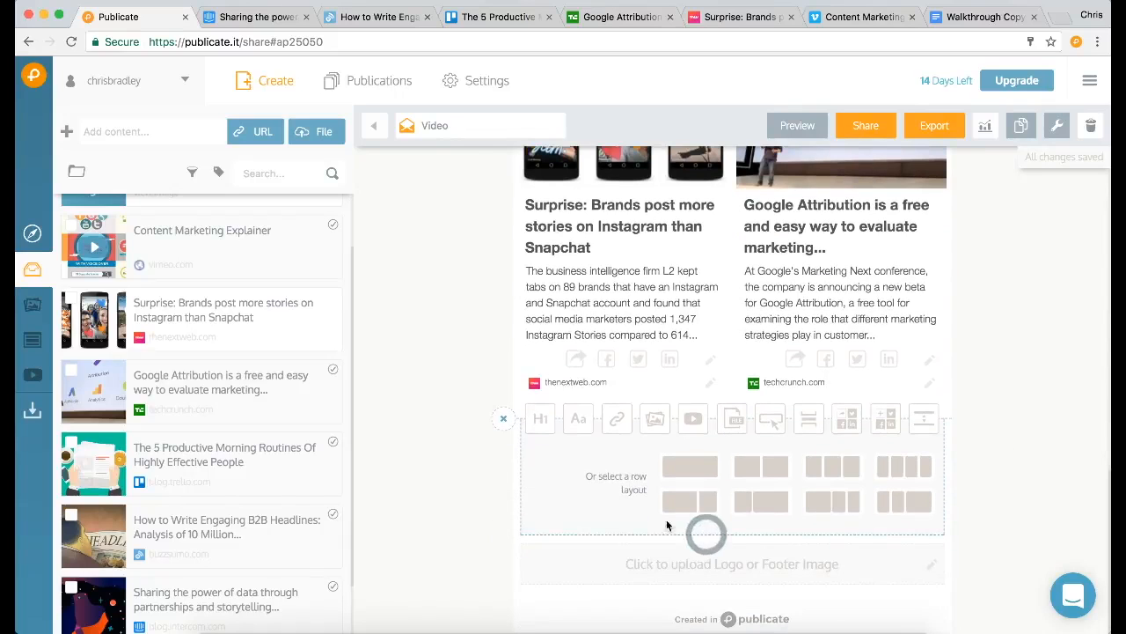
click(543, 419)
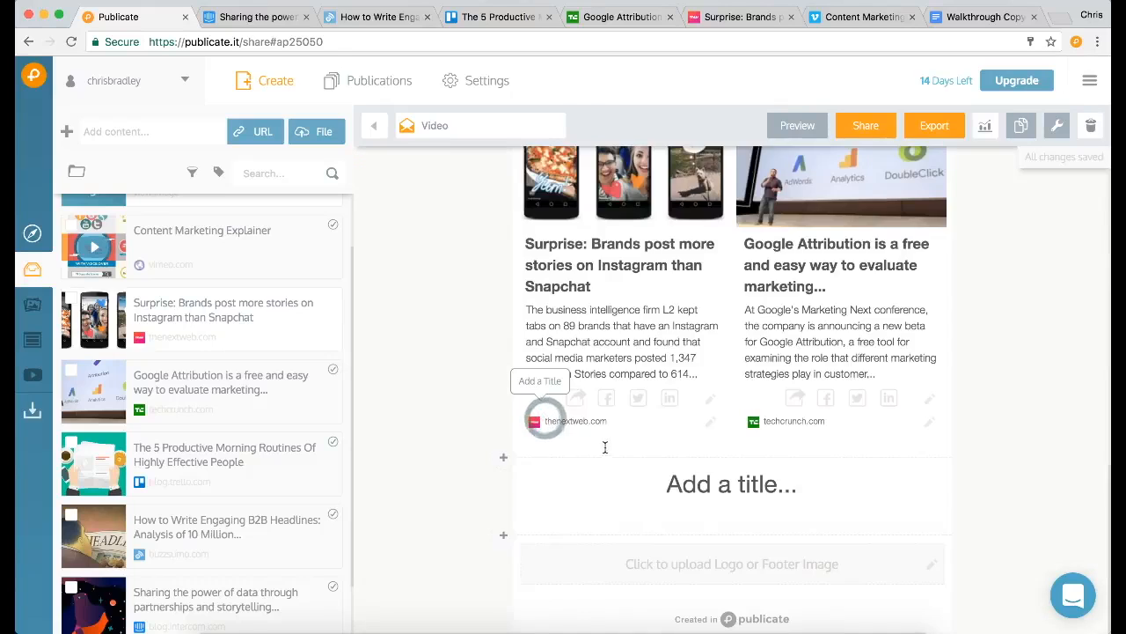
text(Articles)
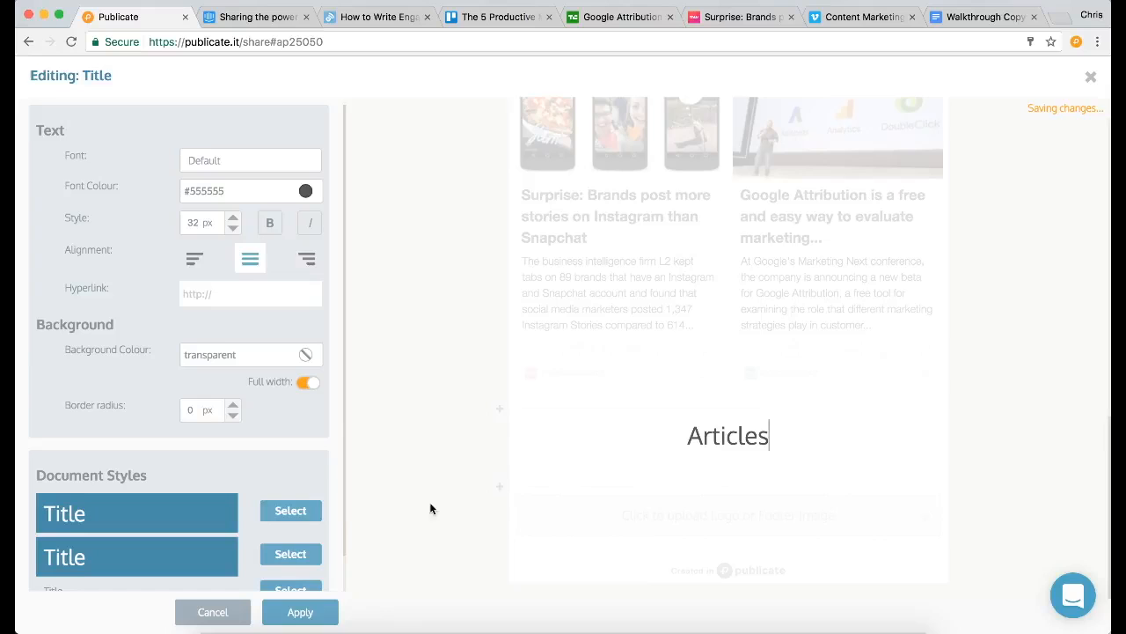
click(312, 511)
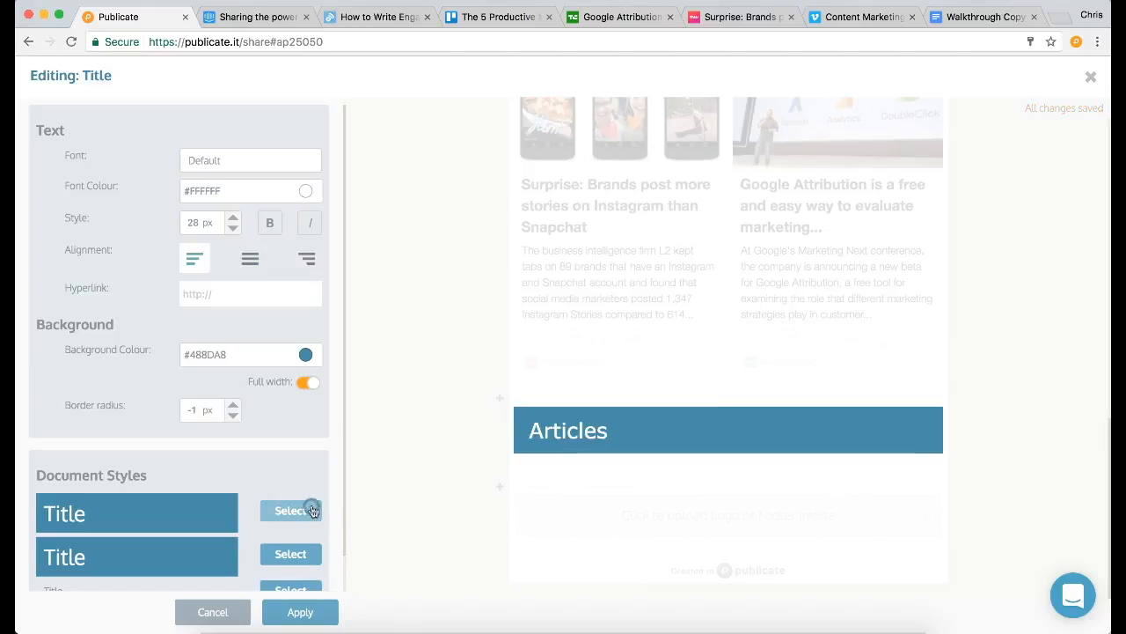
click(300, 611)
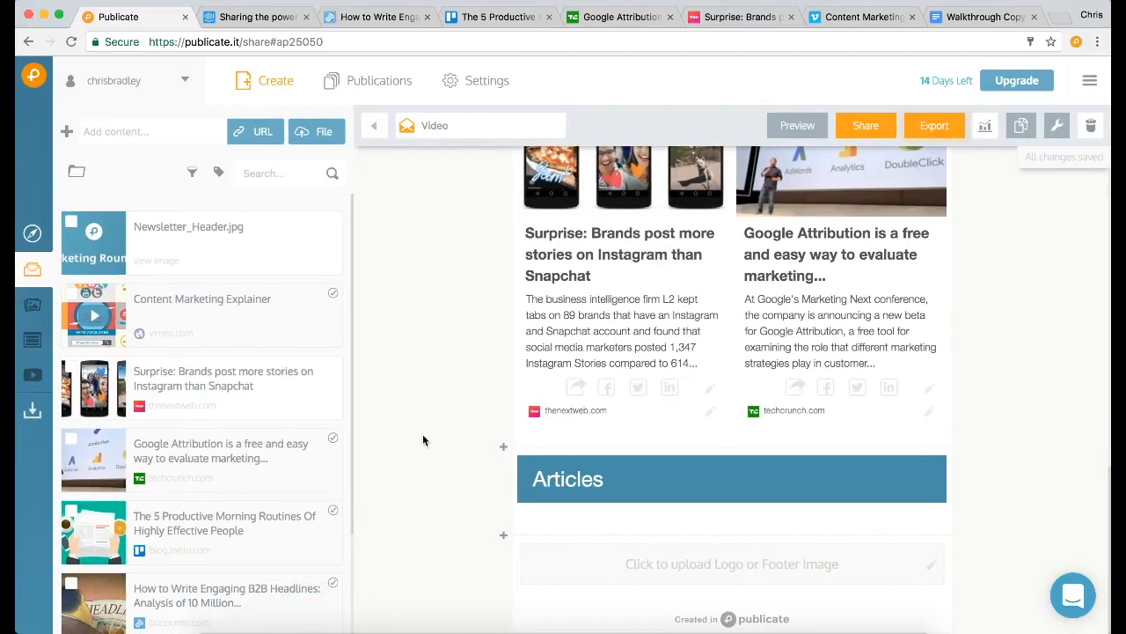
Add a three-column row under the Articles title and fill it with the saved Productive Morning Routines, B2B Headlines and power of data articles.
click(657, 537)
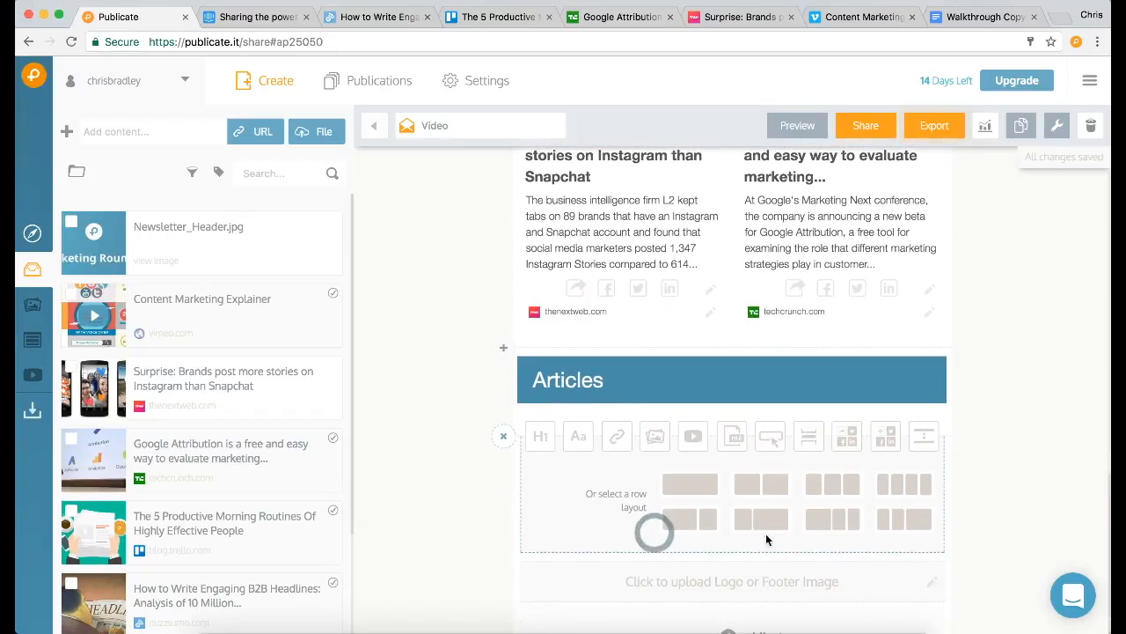
click(834, 485)
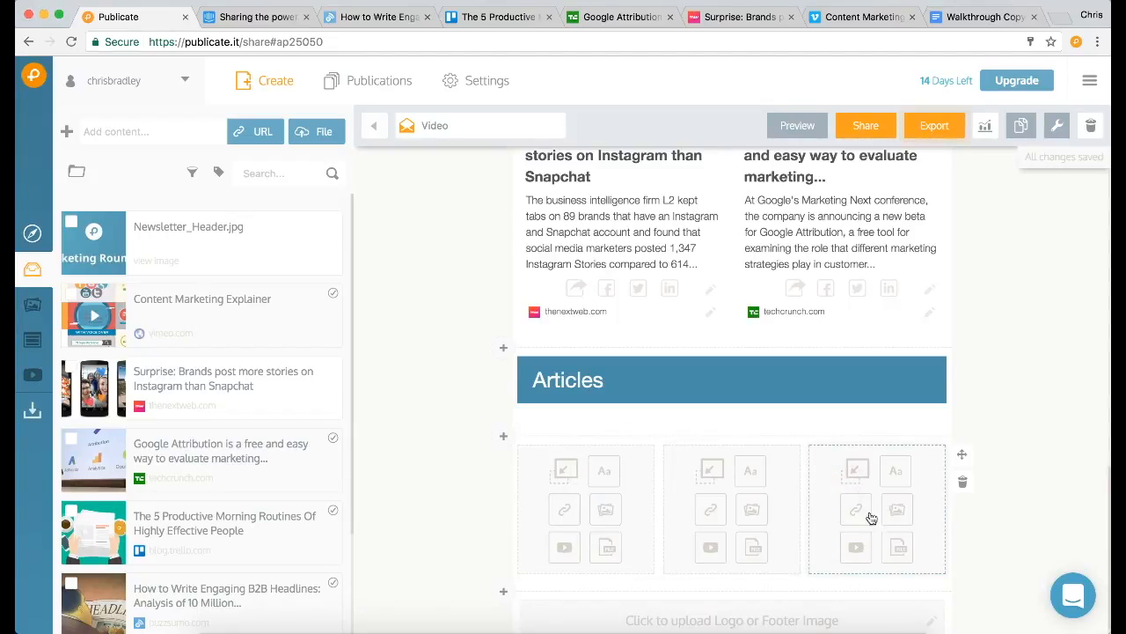
scroll(217, 482, down, 3)
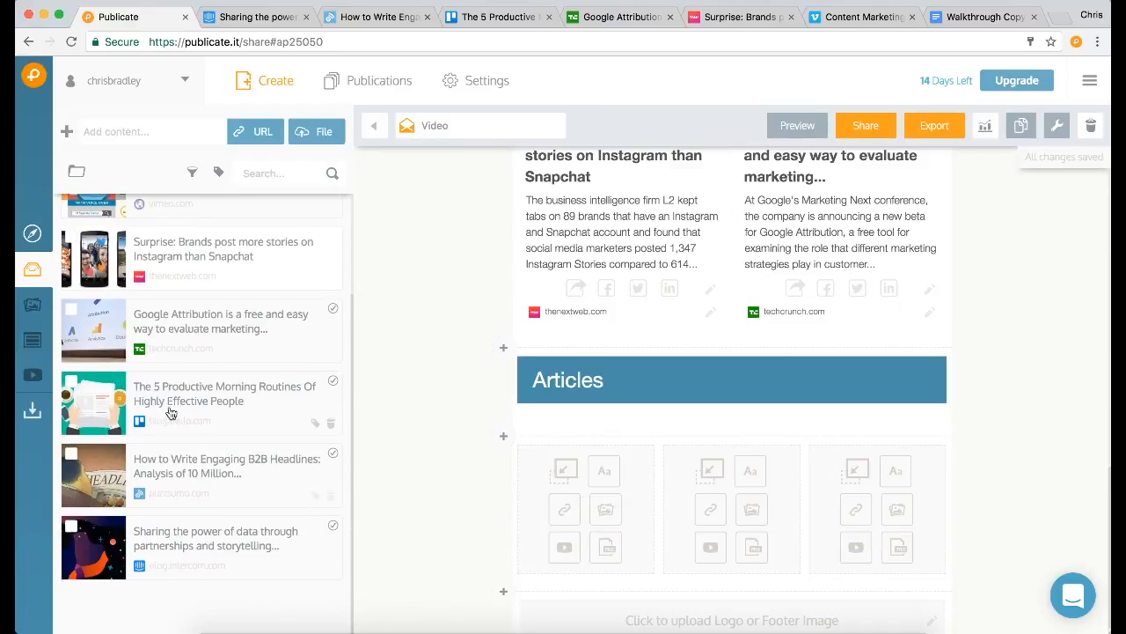
drag(157, 390, 585, 502)
drag(400, 461, 732, 492)
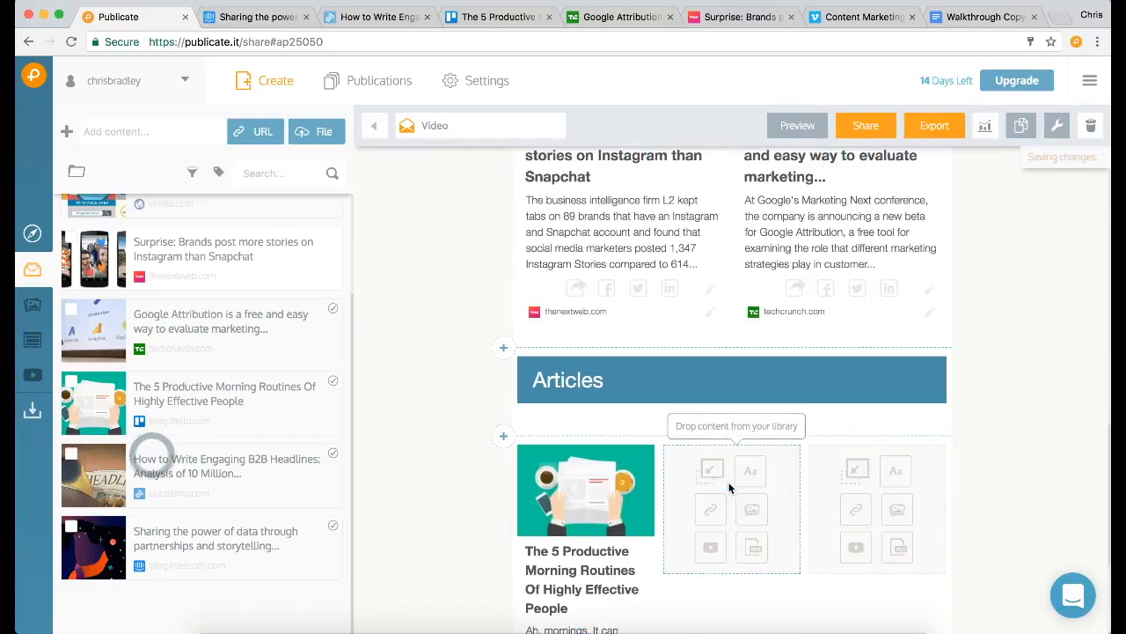
drag(176, 535, 880, 511)
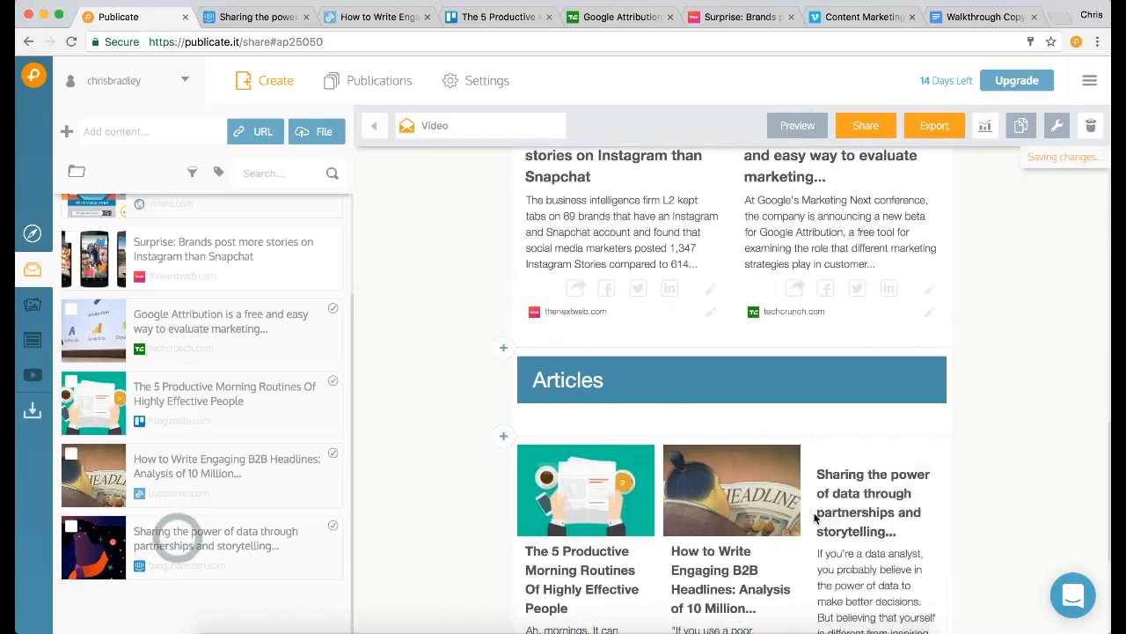
Insert a divider below the three articles with a double-line style and a line weight of 10 px.
scroll(998, 410, down, 2)
scroll(999, 411, down, 3)
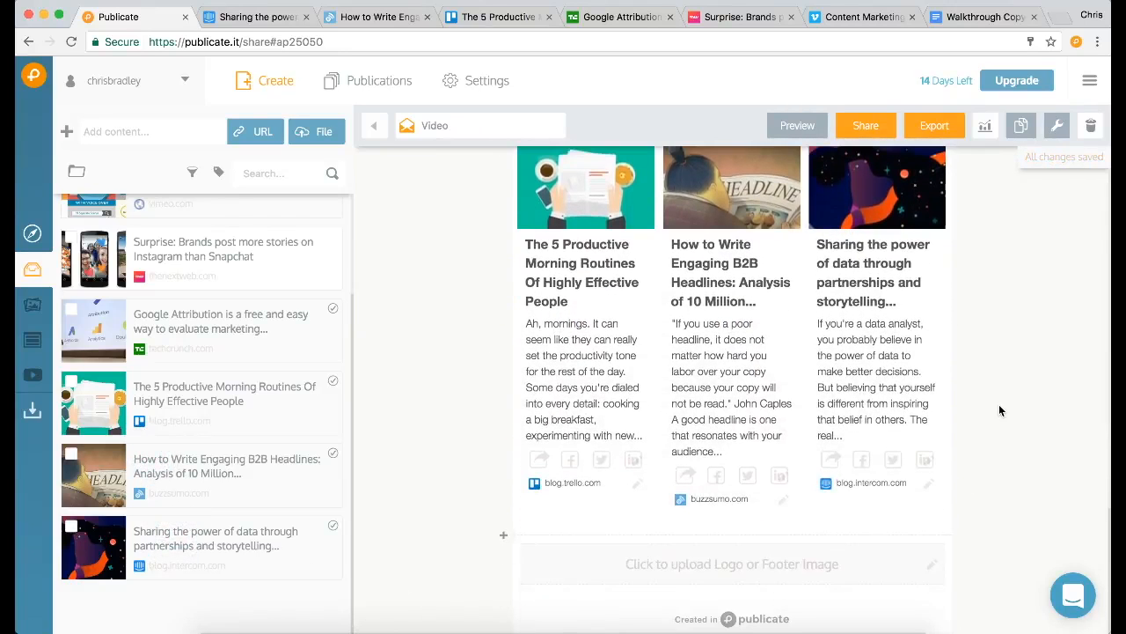
click(761, 537)
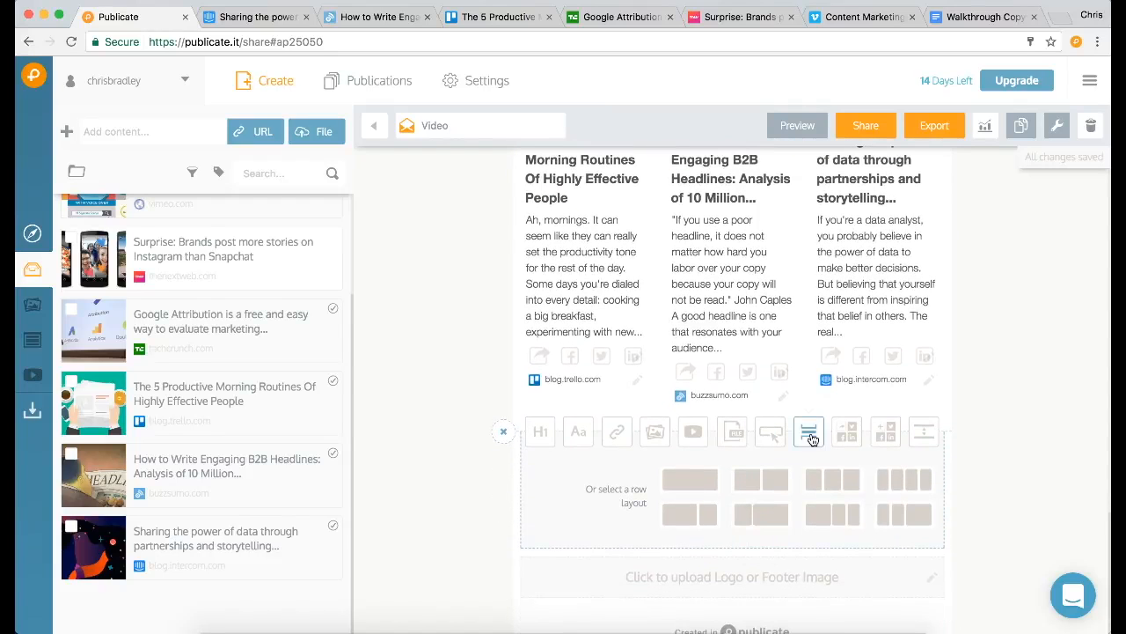
click(810, 434)
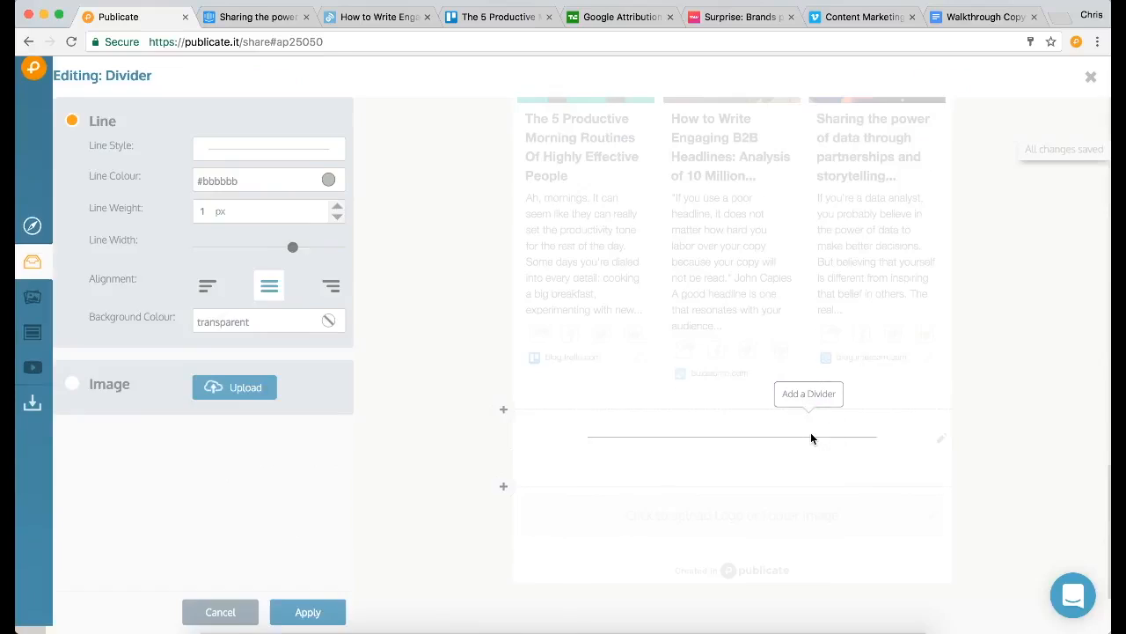
click(279, 162)
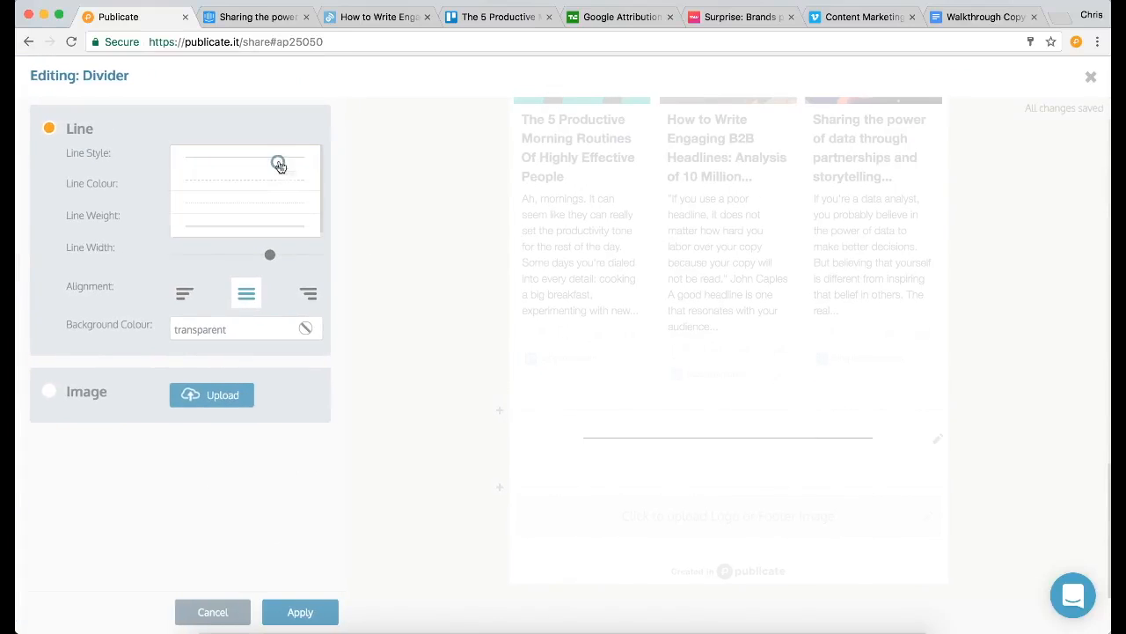
click(256, 223)
click(313, 213)
click(313, 213)
click(314, 213)
click(314, 213)
click(313, 213)
click(312, 213)
click(313, 213)
Colour the divider line #488DA8, extend it to the full newsletter width and apply the settings.
click(261, 186)
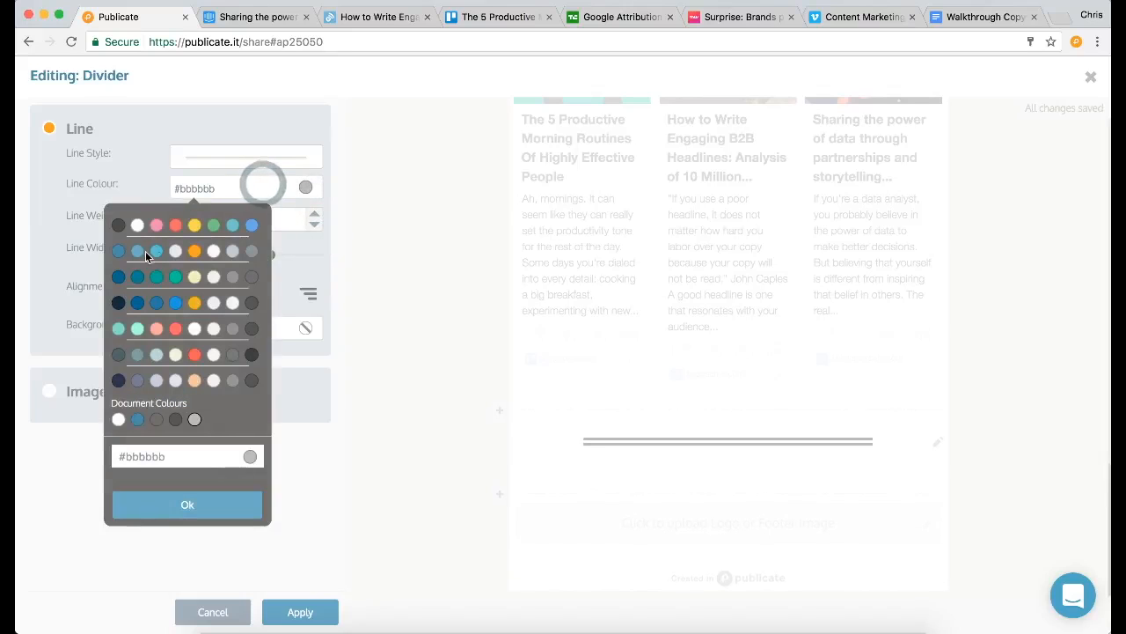
click(119, 251)
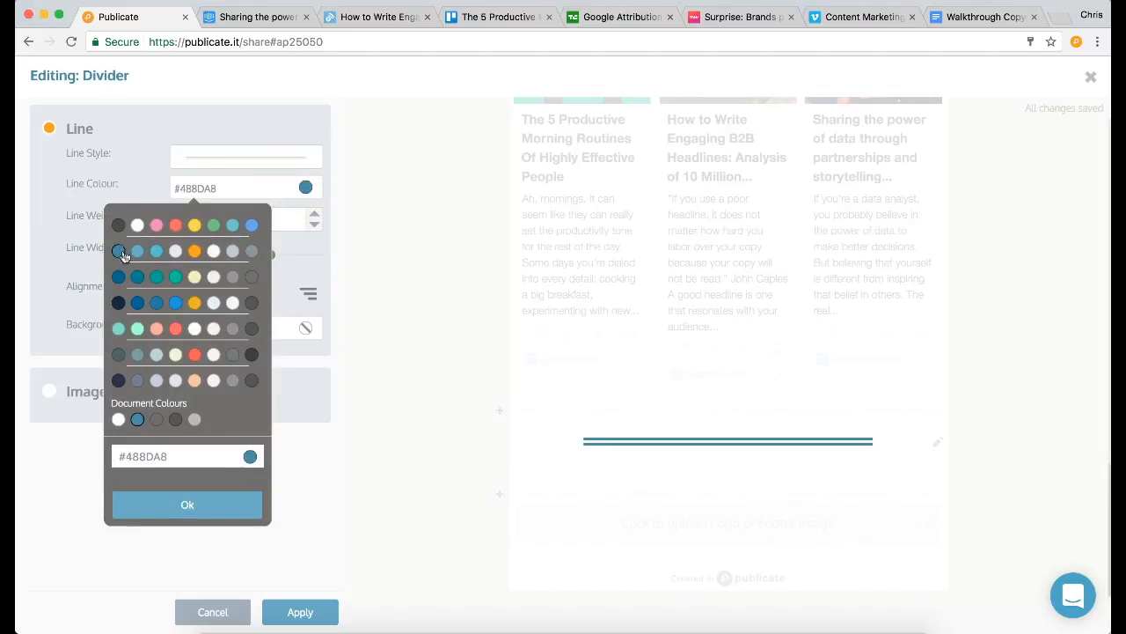
click(200, 502)
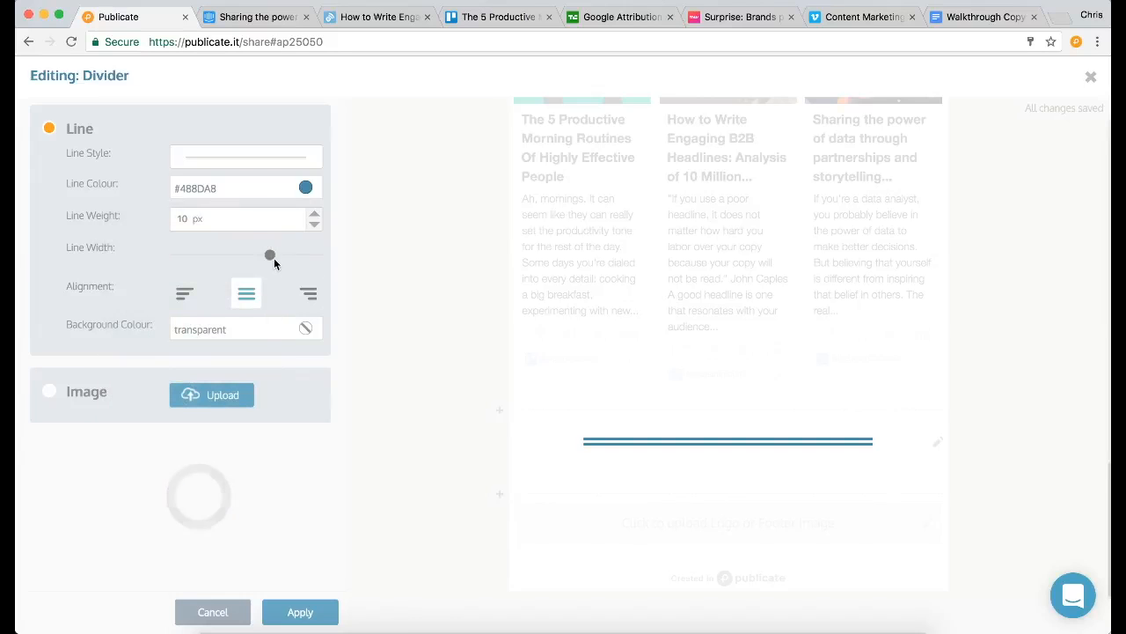
drag(270, 255, 351, 254)
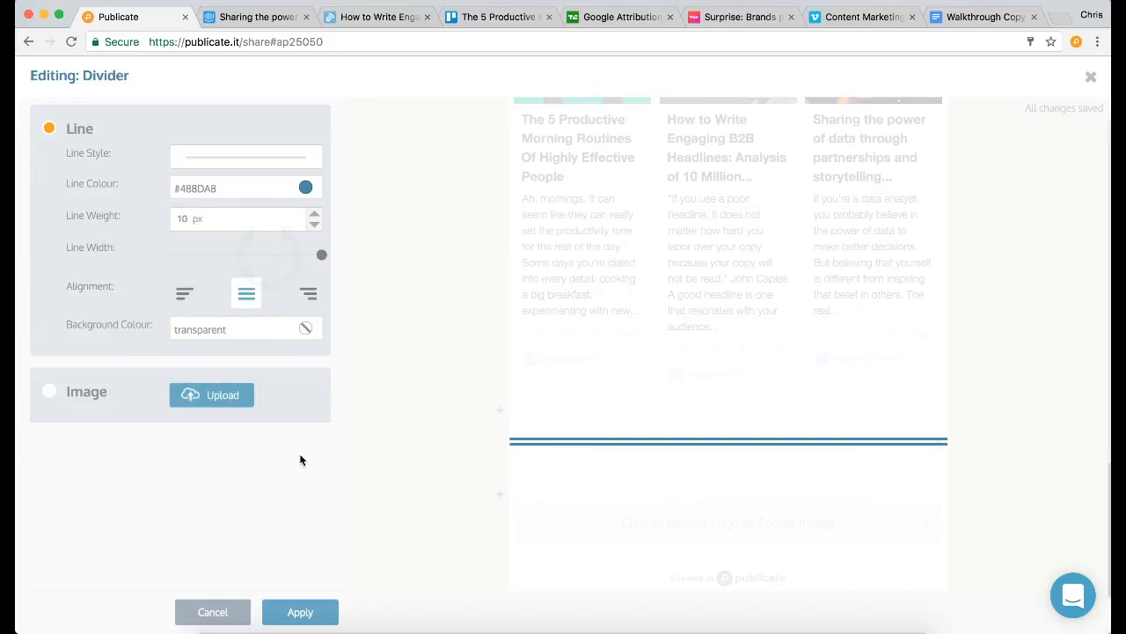
click(299, 612)
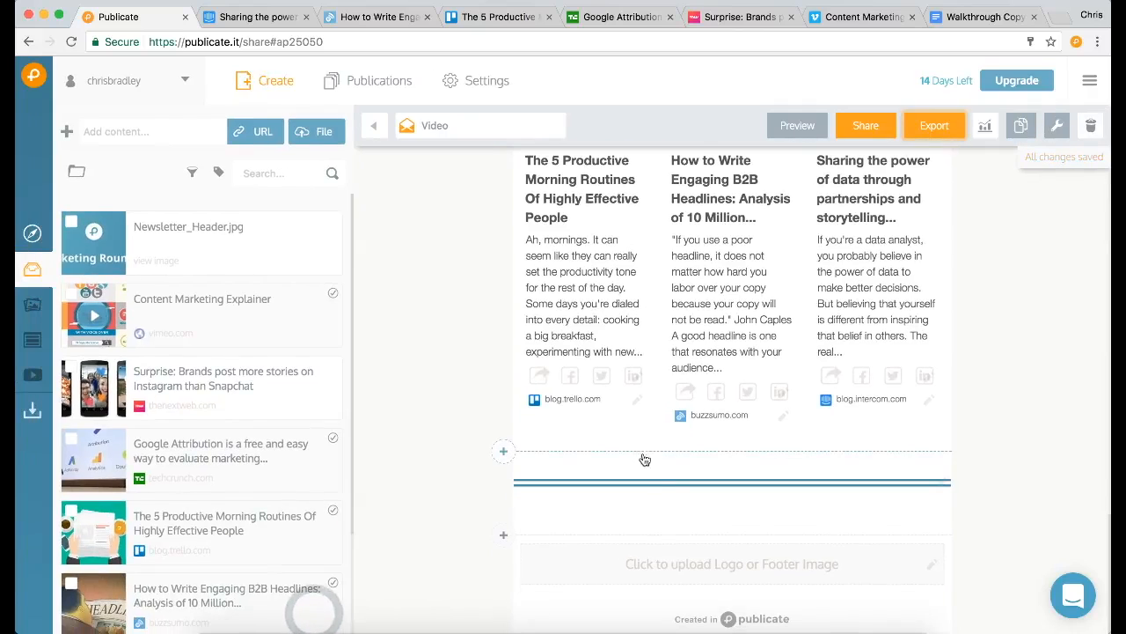
Add a call-to-action button below the divider reading "read More On Our Blog" and hyperlink it to publicate.it.
click(728, 536)
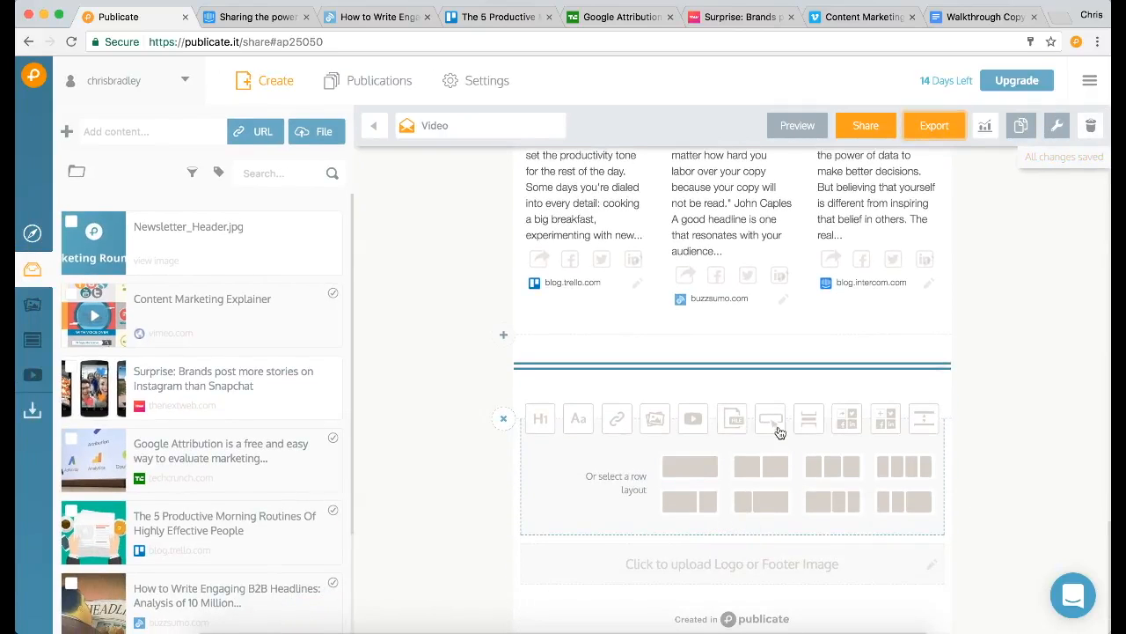
click(772, 422)
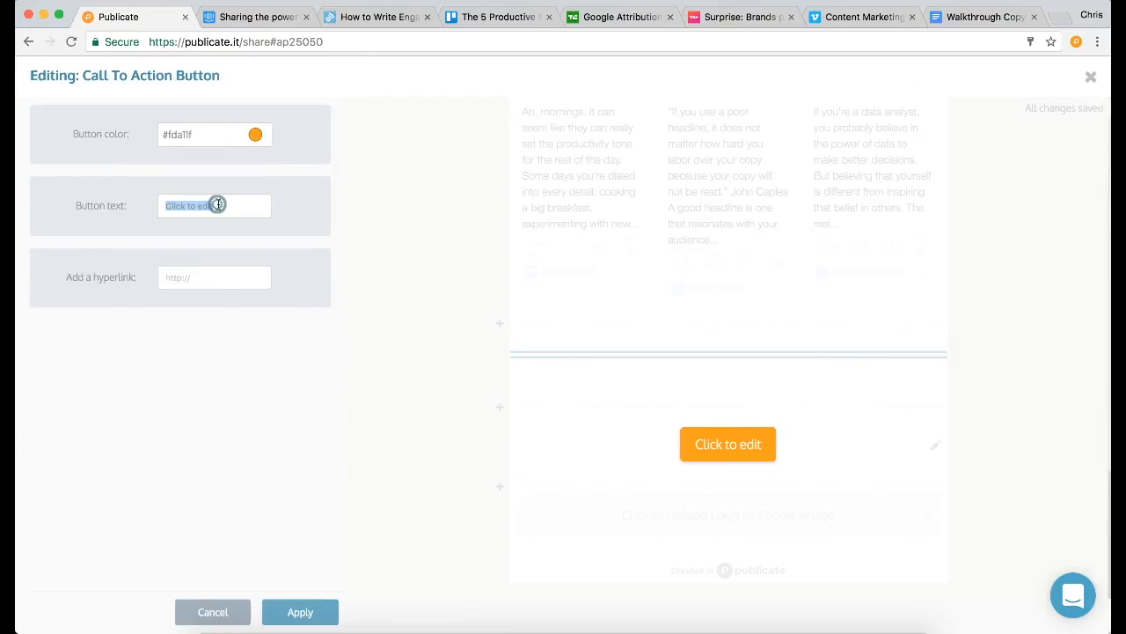
text(read Mor)
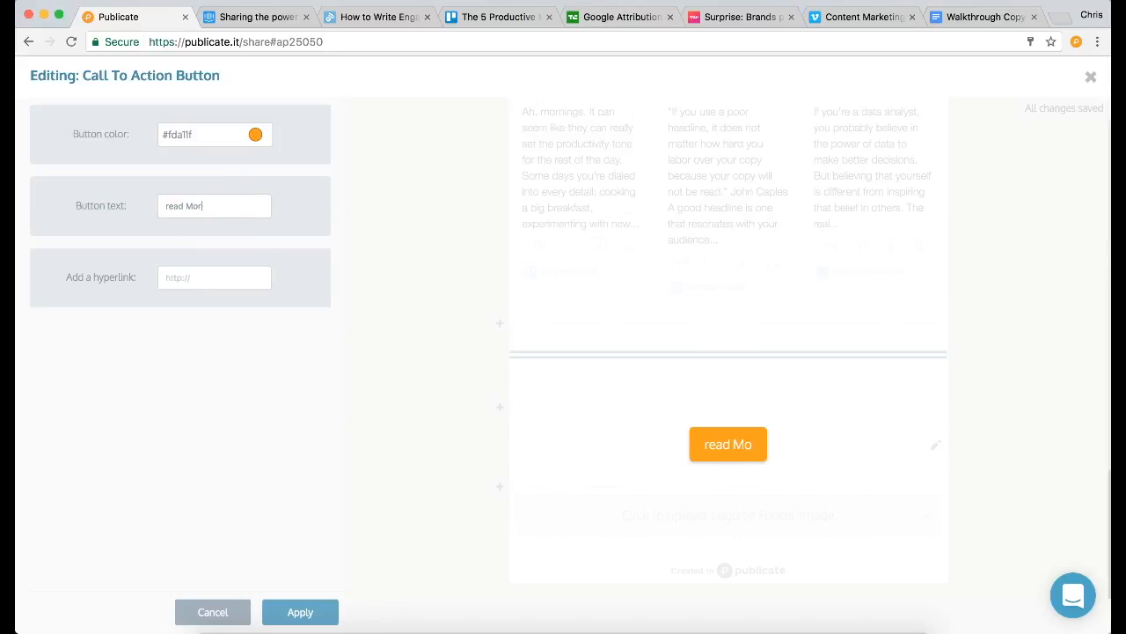
text(e On Our BLog)
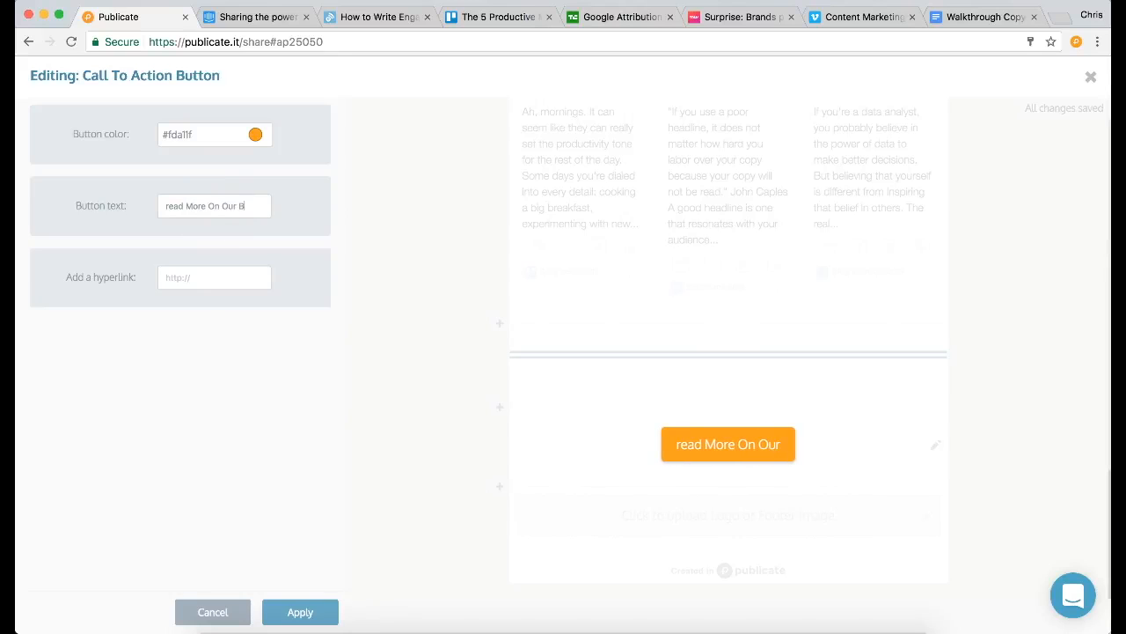
key(BackSpace)
key(BackSpace)
key(BackSpace)
text(log)
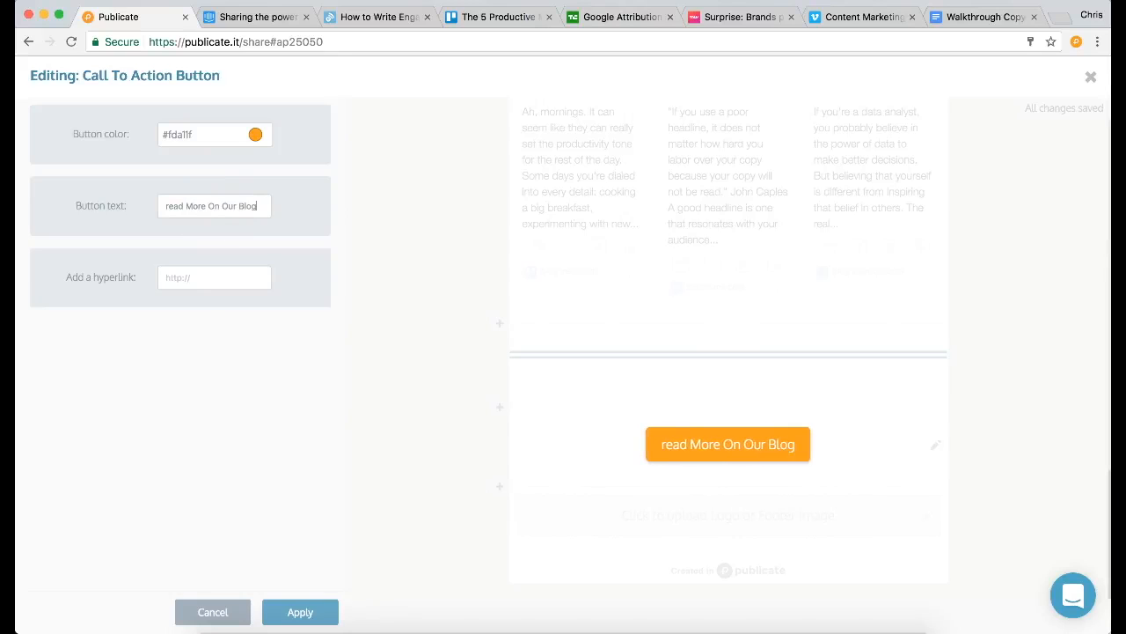
text(publicate.it)
click(300, 611)
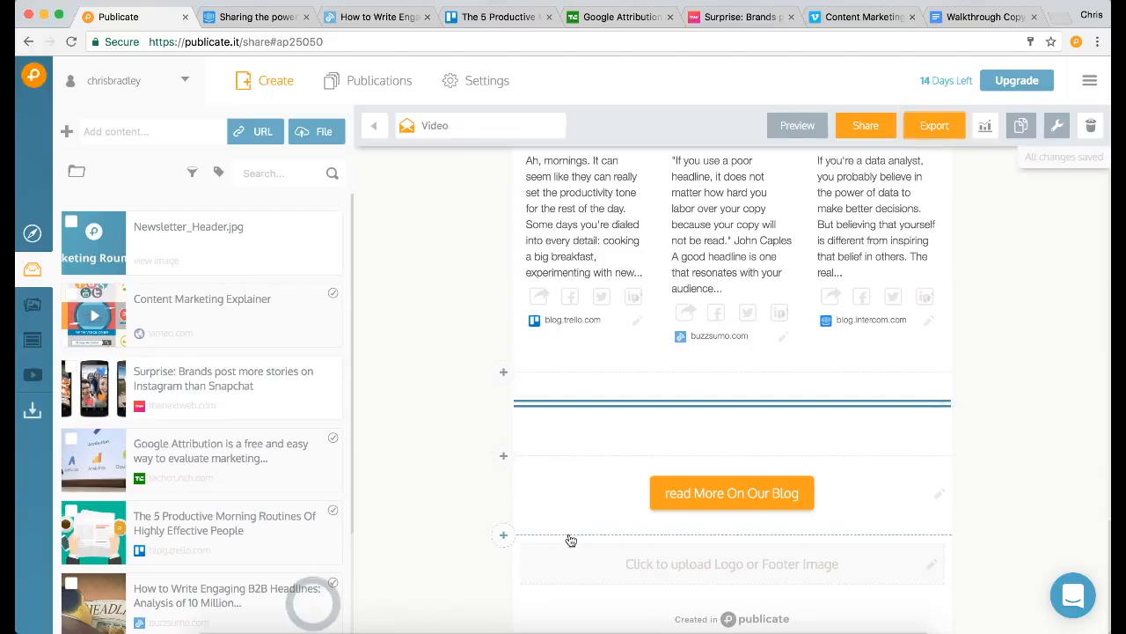
Insert a second divider below the blog button using the saved blue double-line document style.
click(717, 534)
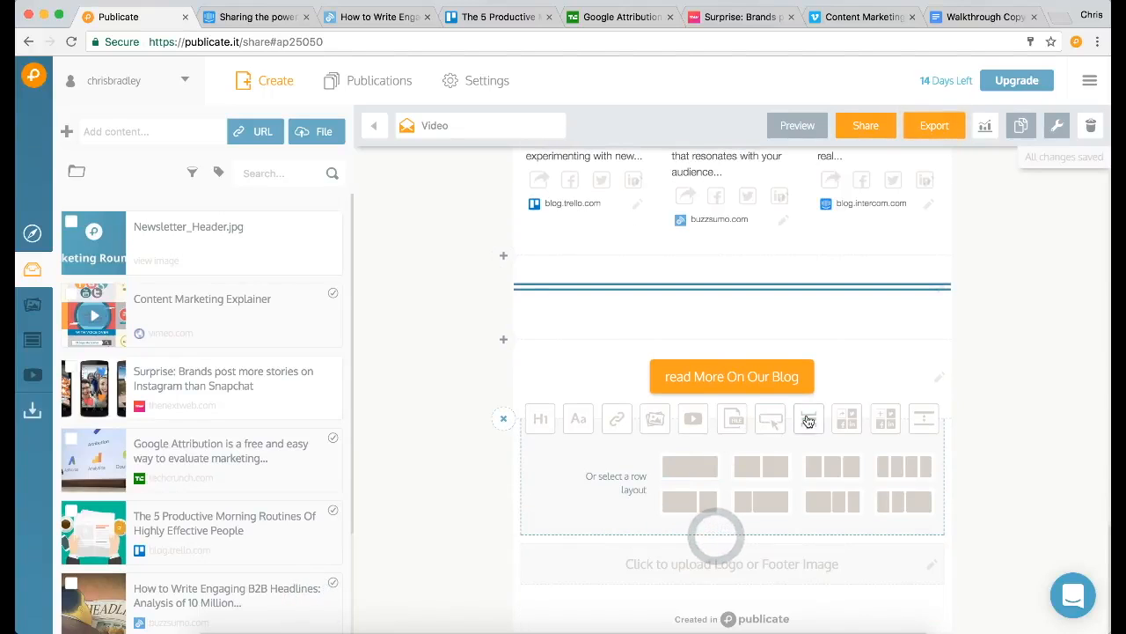
click(808, 420)
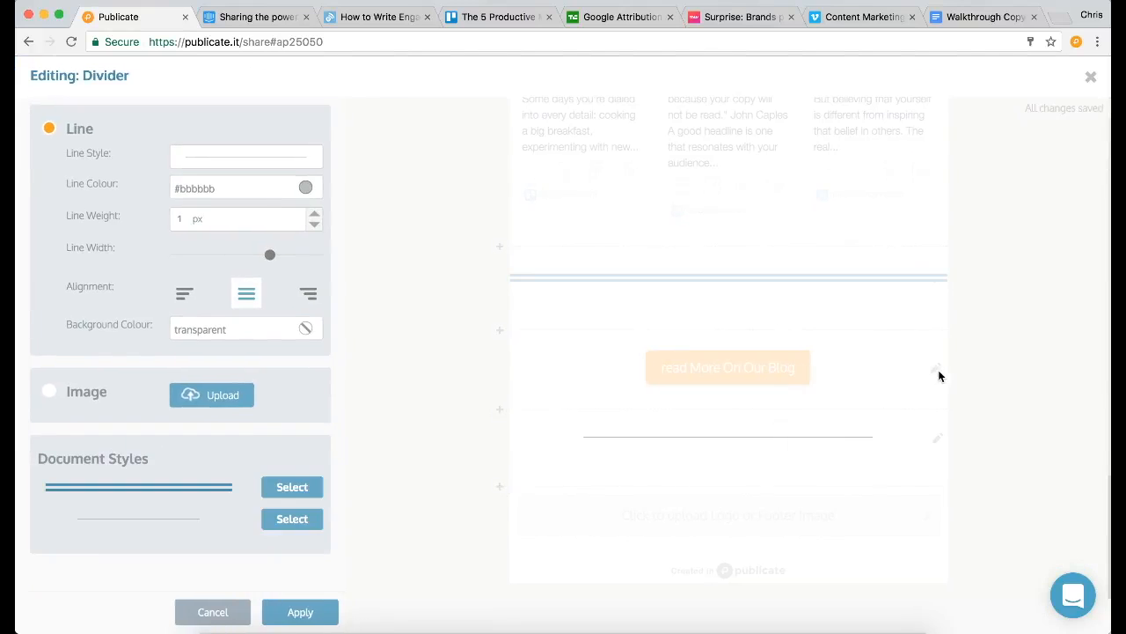
click(275, 489)
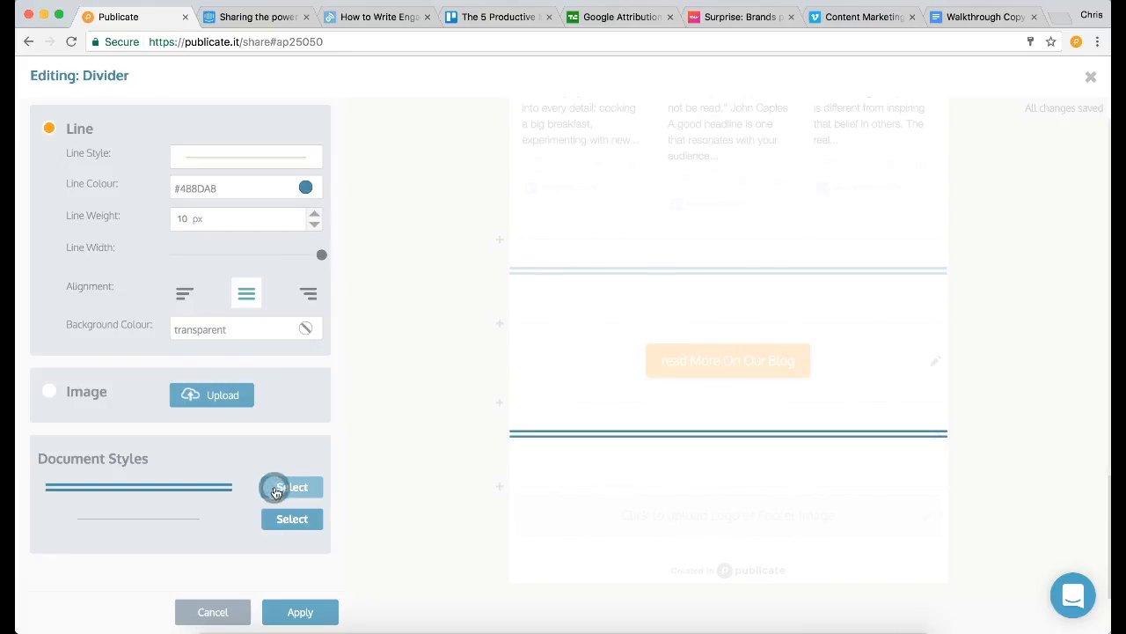
click(304, 612)
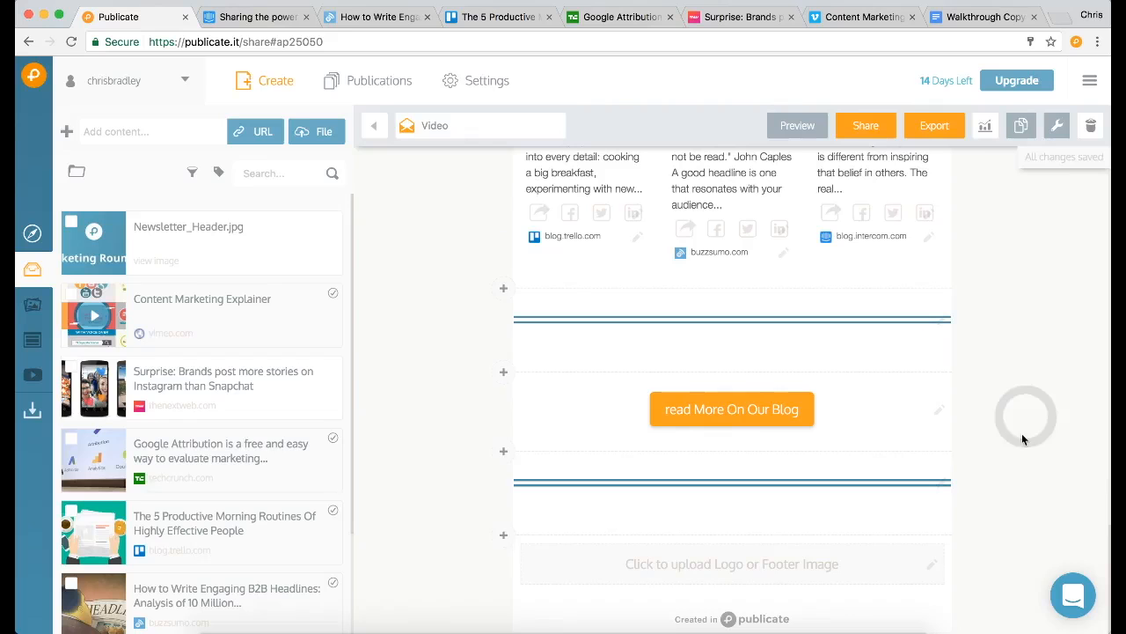
Upload Newsletter Footer.png from the Desktop as the newsletter's footer image and apply the branding settings.
click(750, 571)
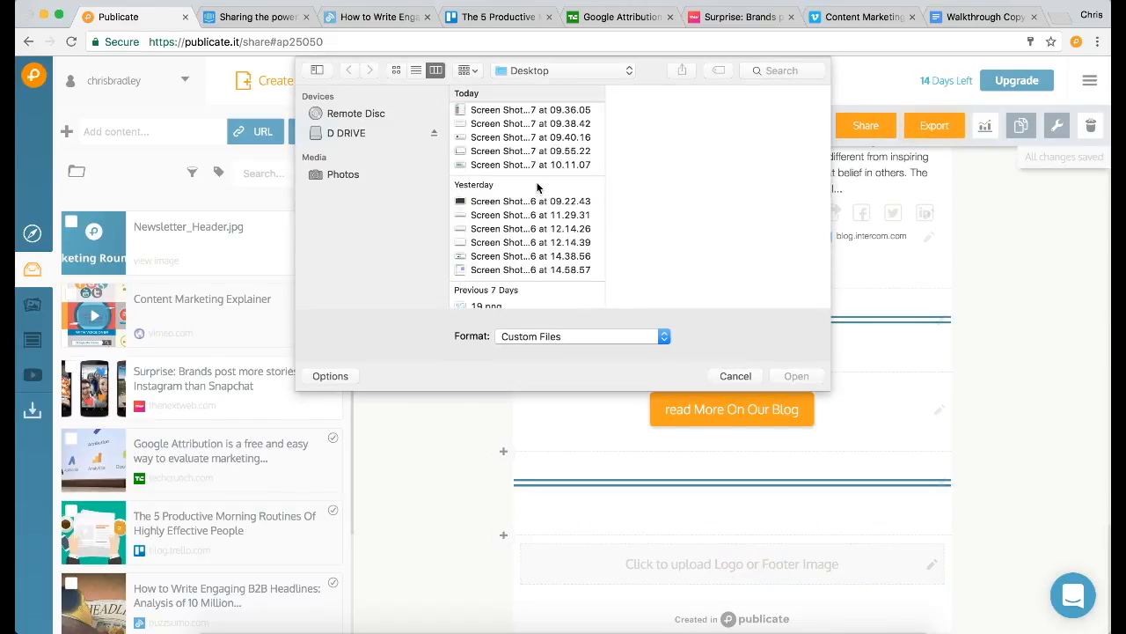
click(519, 111)
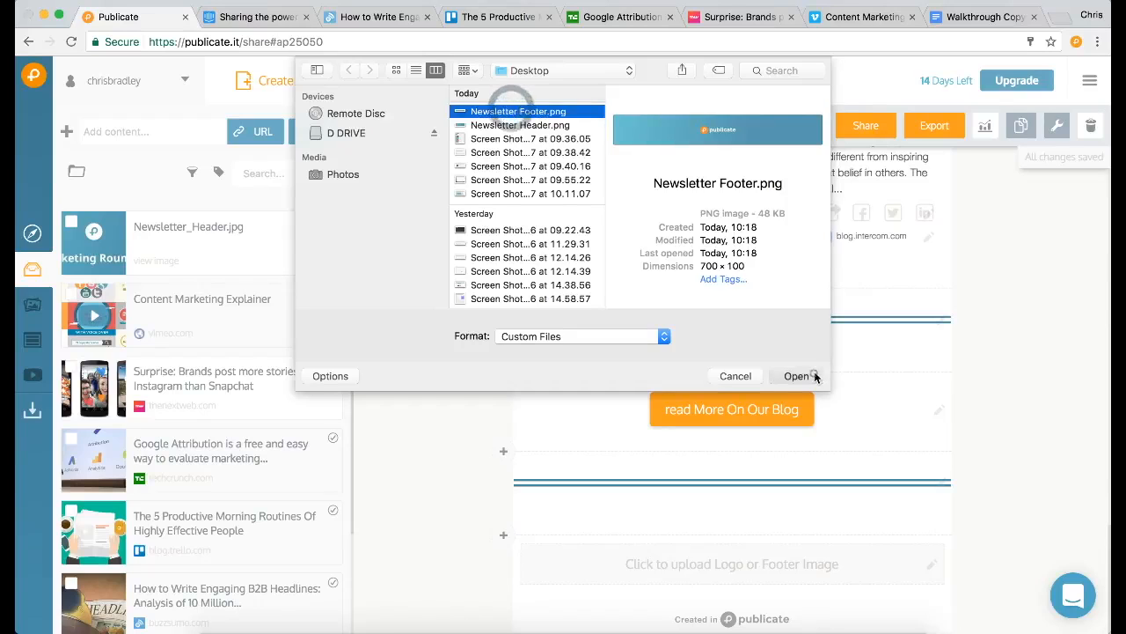
click(811, 376)
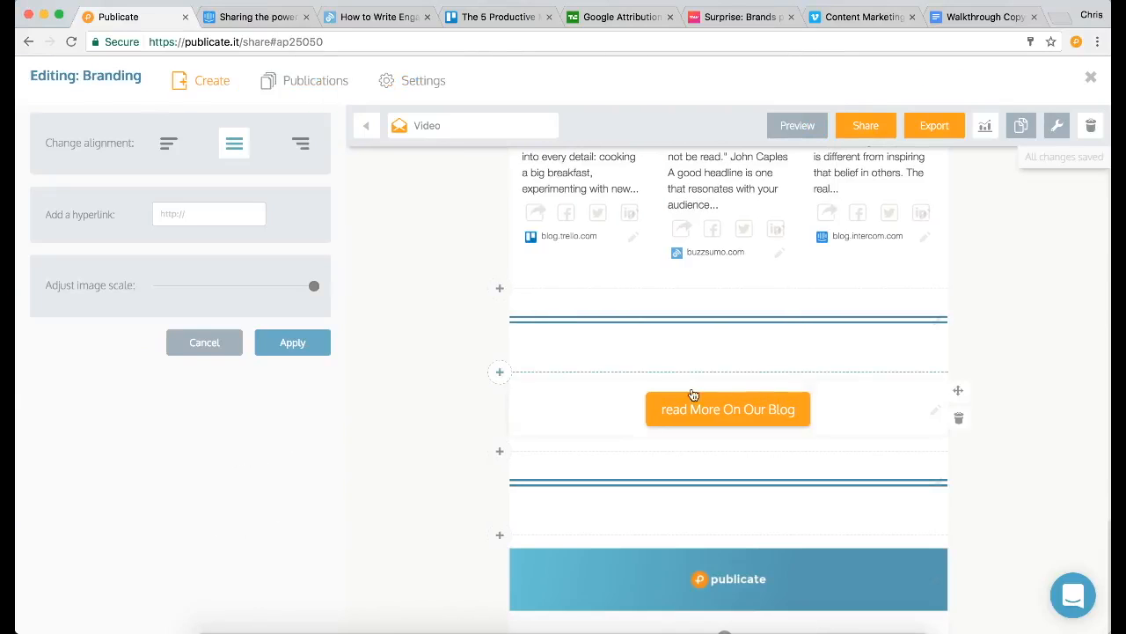
click(295, 344)
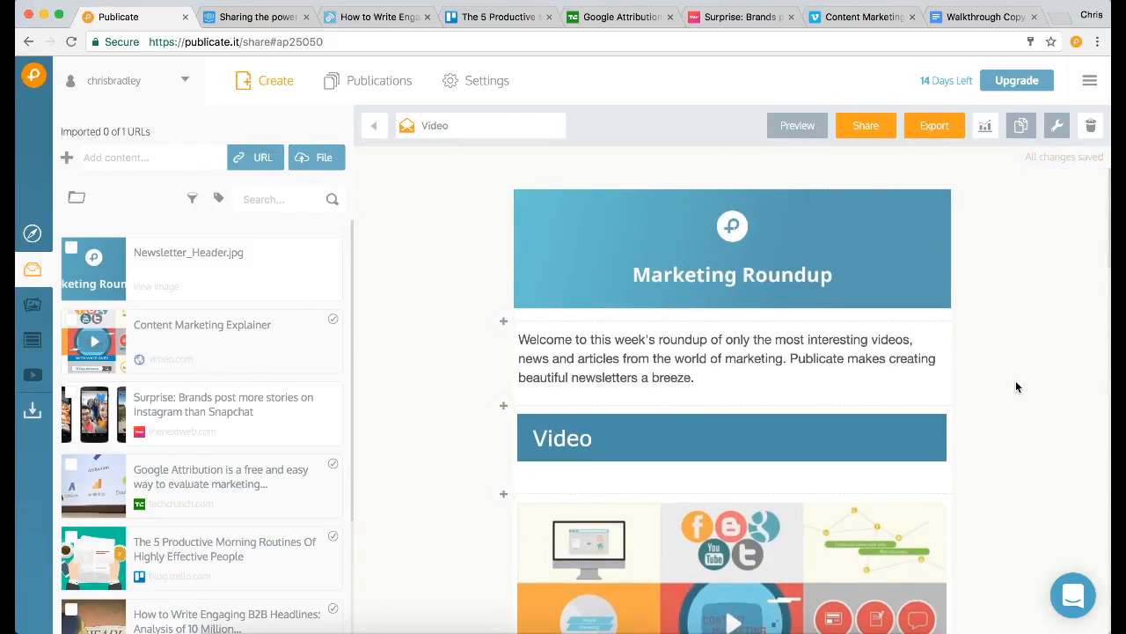
Open a preview of the finished newsletter.
click(801, 126)
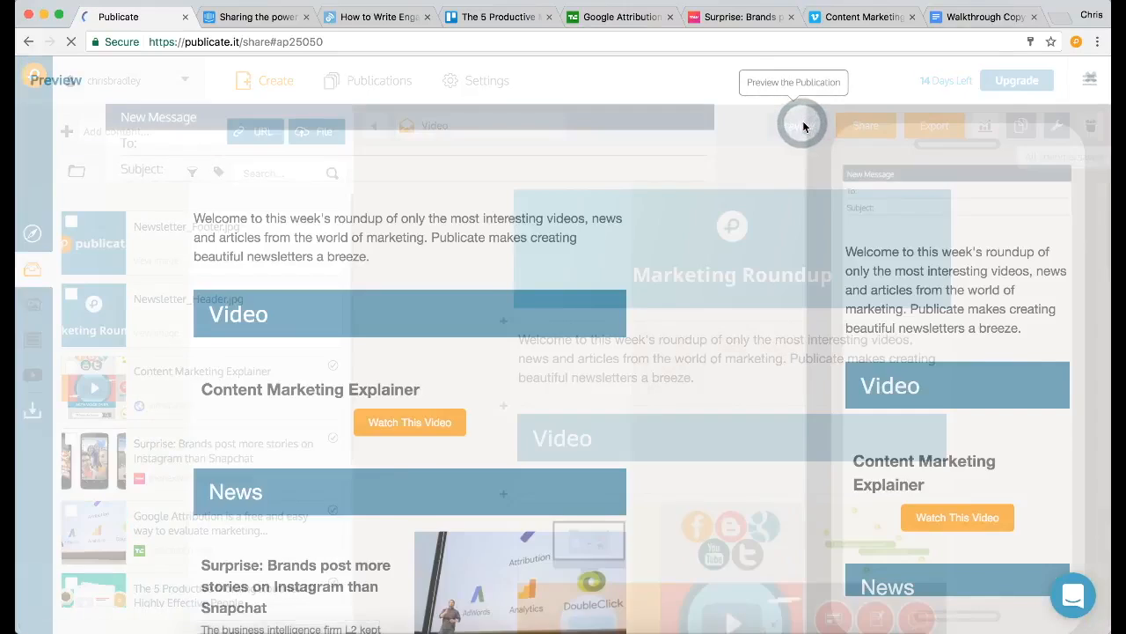
Examine the full newsletter from header to footer in both the desktop email and mobile previews, and close the preview.
scroll(512, 283, down, 12)
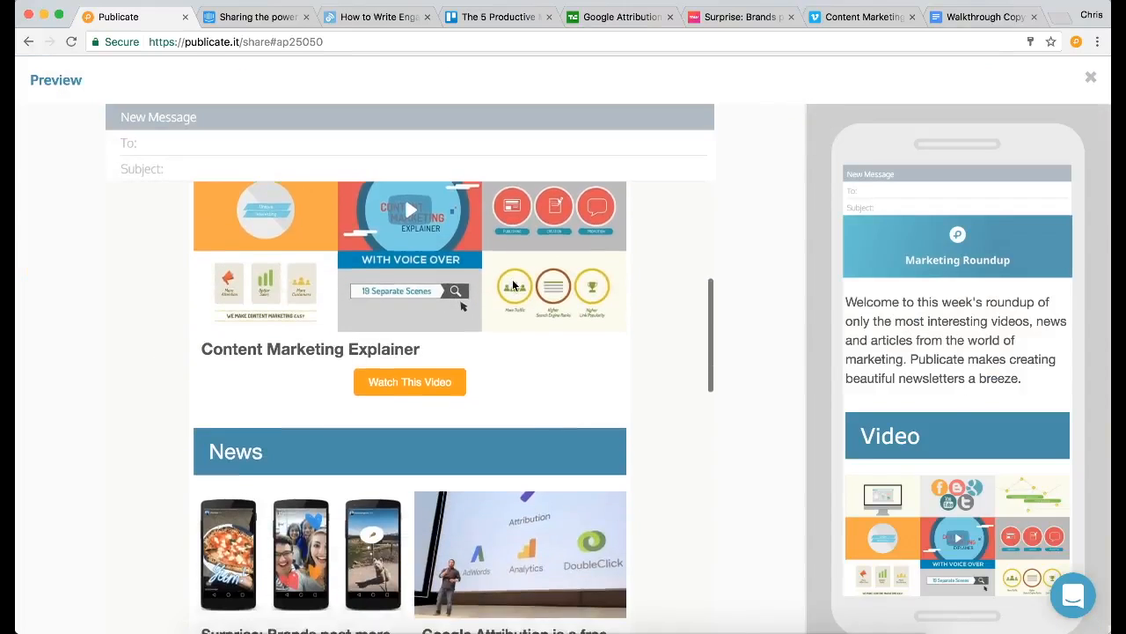
scroll(515, 286, down, 5)
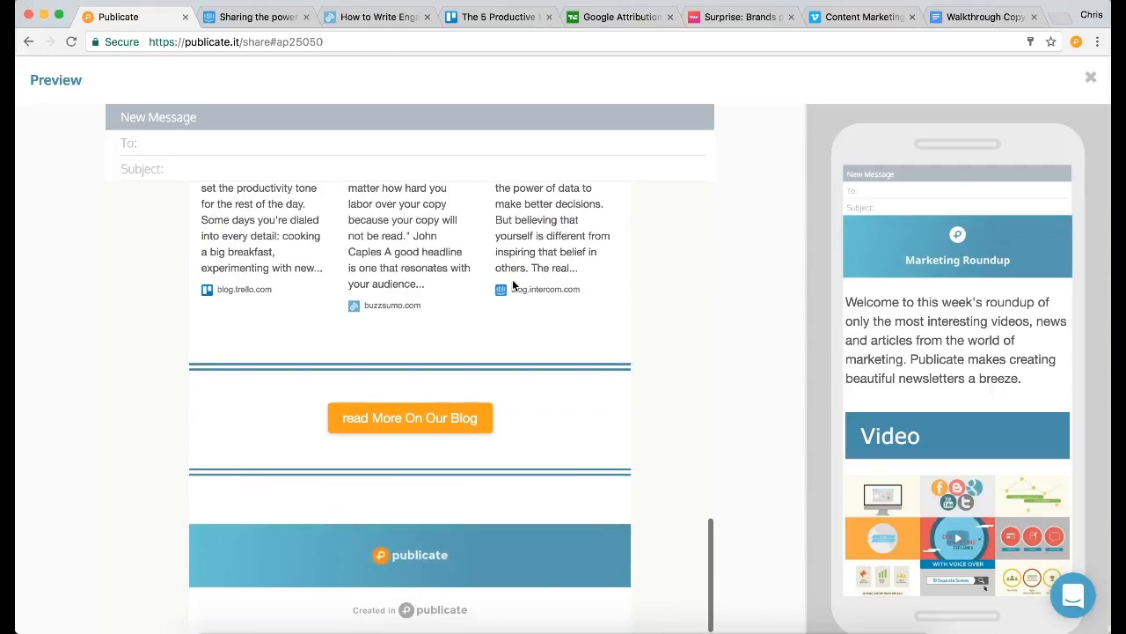
scroll(513, 279, up, 15)
scroll(974, 326, down, 10)
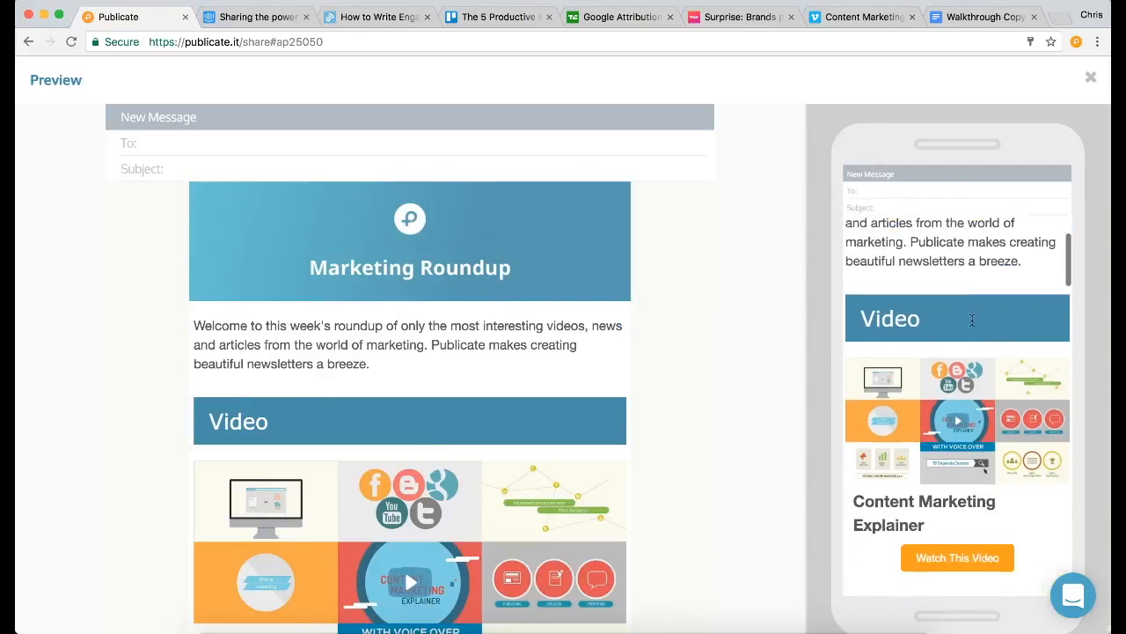
scroll(973, 325, down, 12)
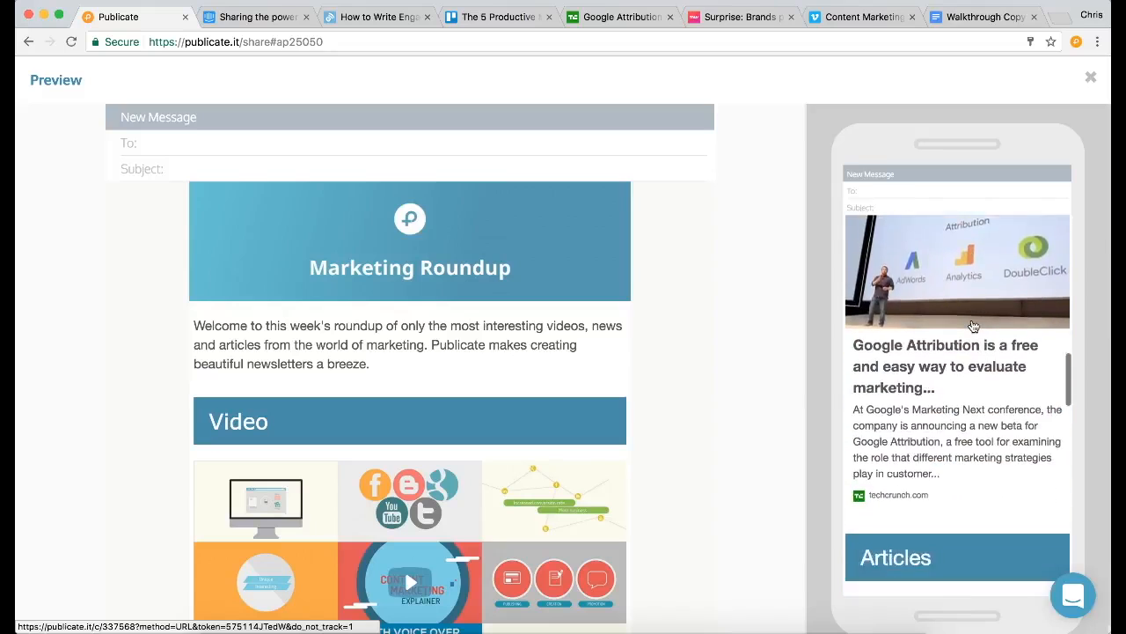
scroll(973, 326, down, 5)
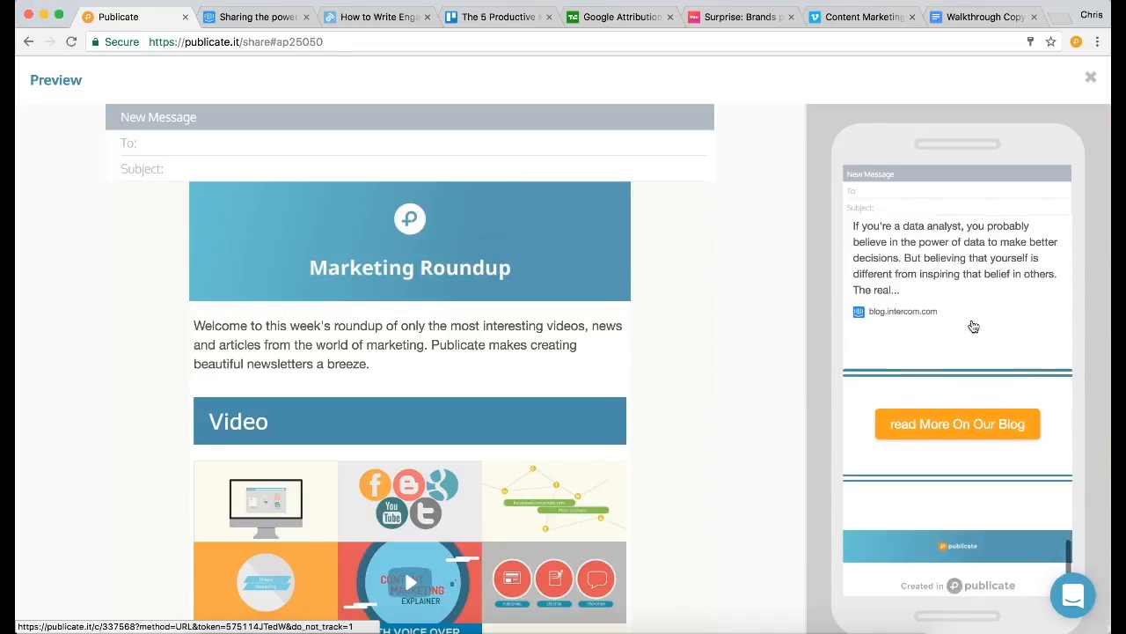
scroll(971, 325, up, 10)
scroll(971, 325, up, 10)
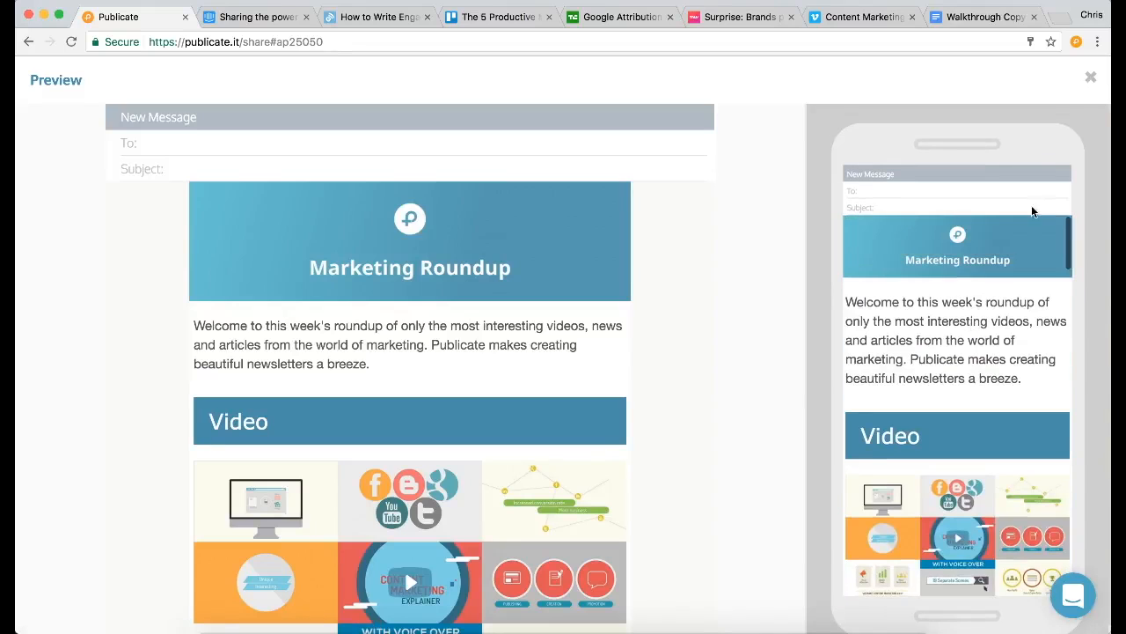
click(1089, 78)
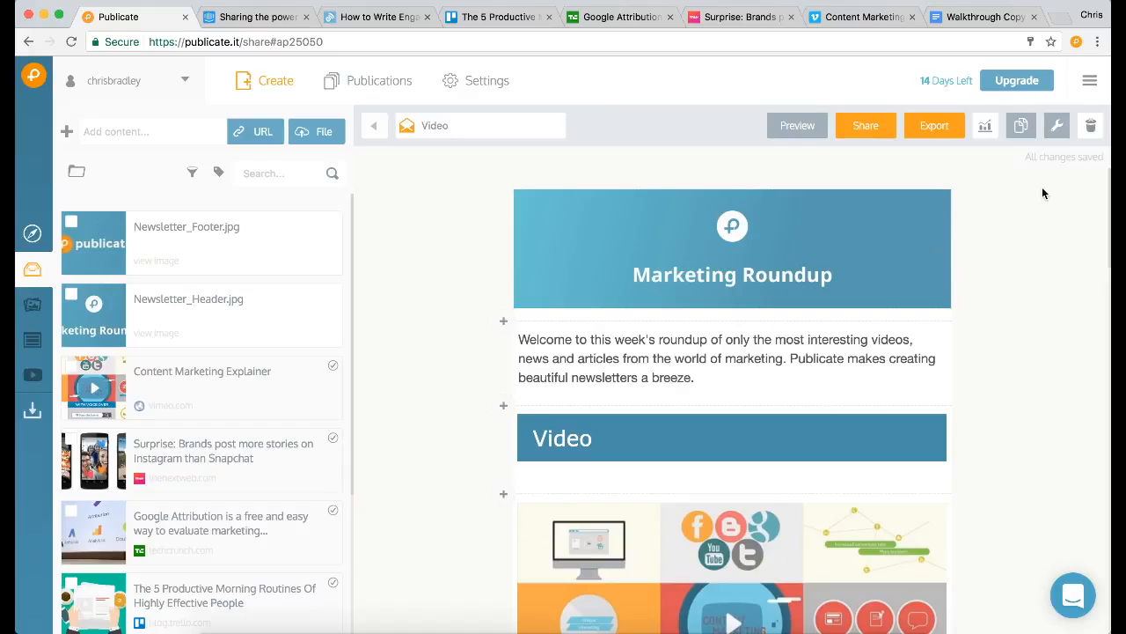
Export the newsletter to Mailchimp and review the imported layout in the campaign's Design stage.
click(933, 128)
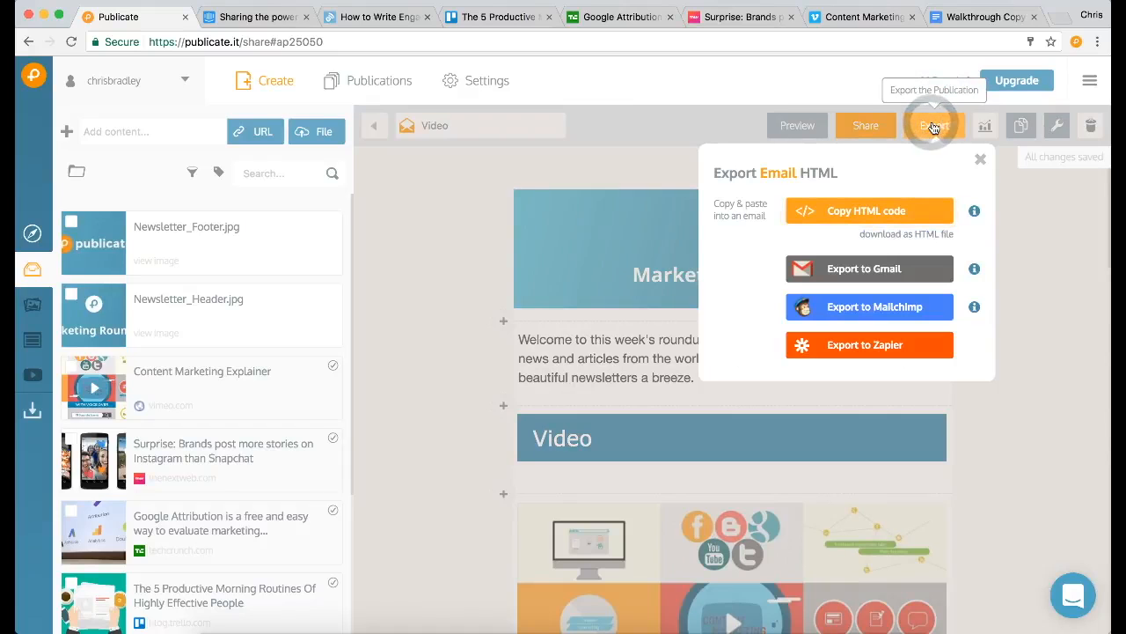
click(912, 311)
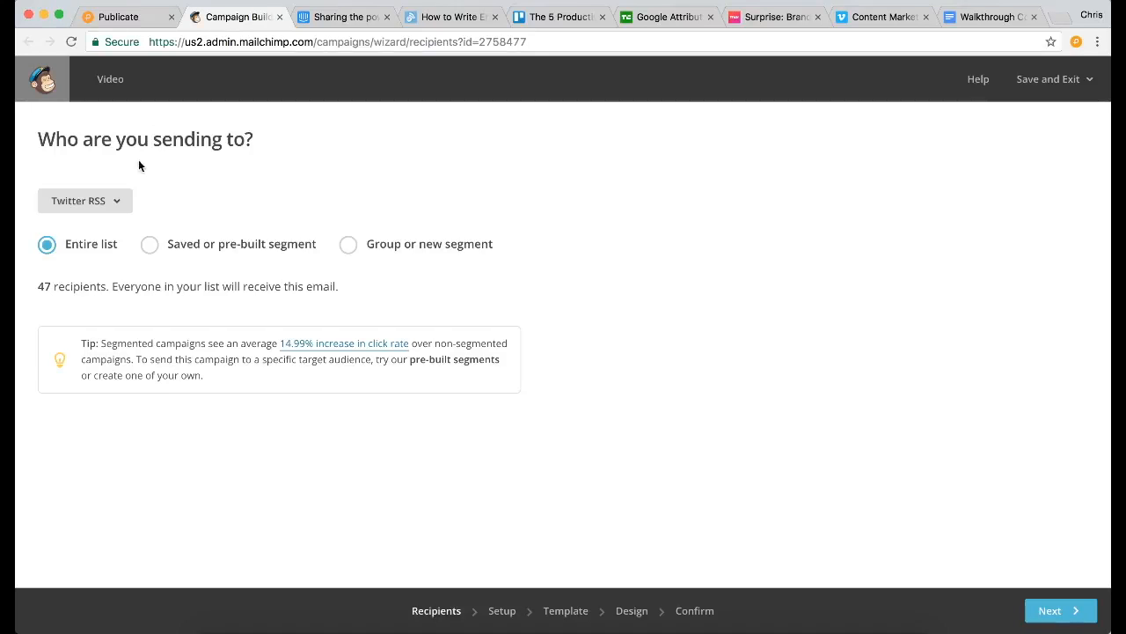
click(641, 611)
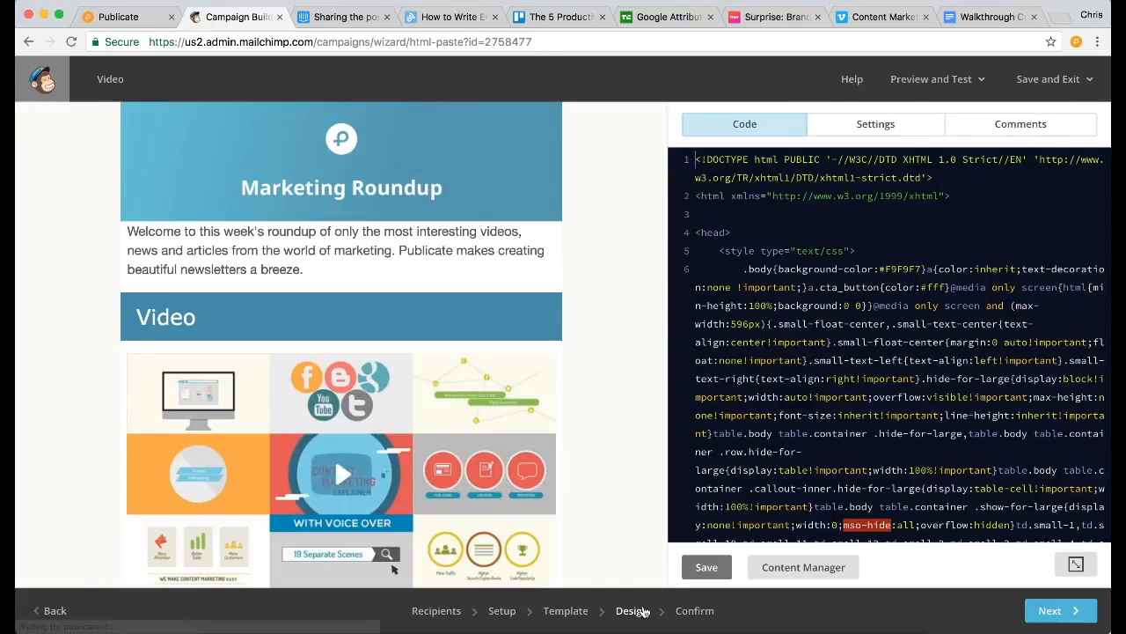
scroll(324, 407, down, 5)
scroll(325, 407, down, 10)
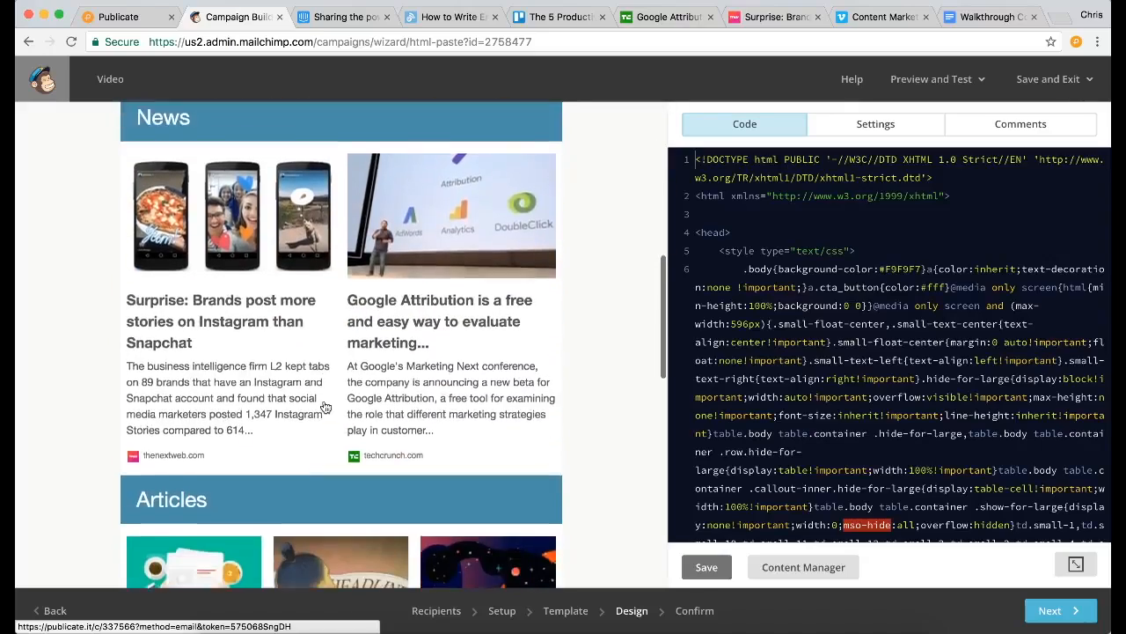
scroll(323, 433, up, 15)
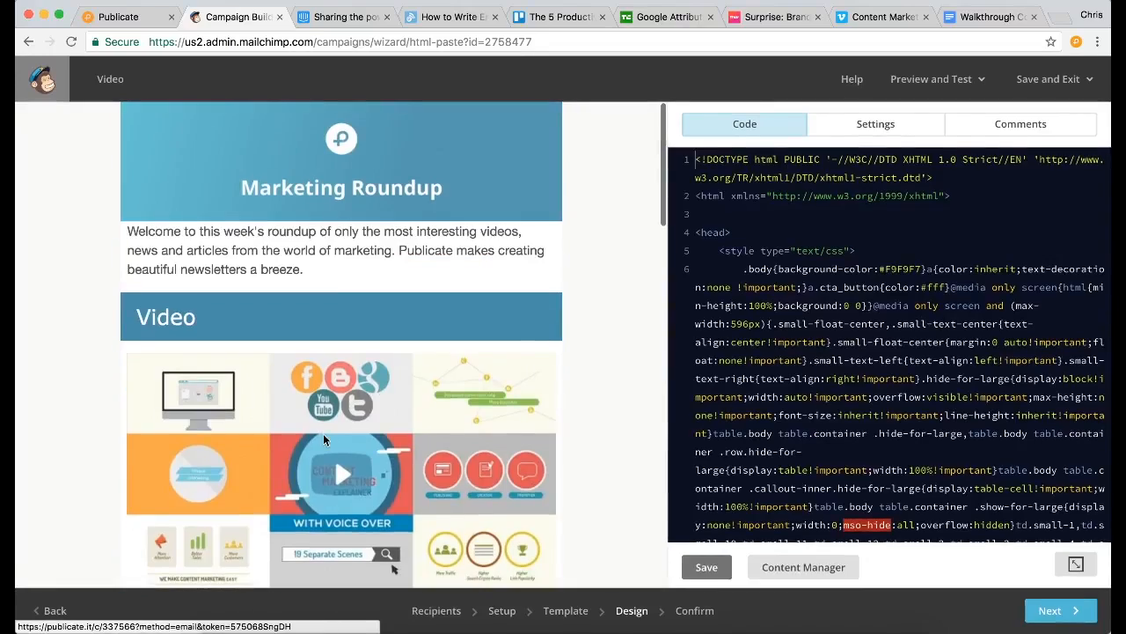
Return to Publicate, copy the newsletter's HTML layout, paste it into a blank message in the mail app, check it and minimize the message.
click(137, 16)
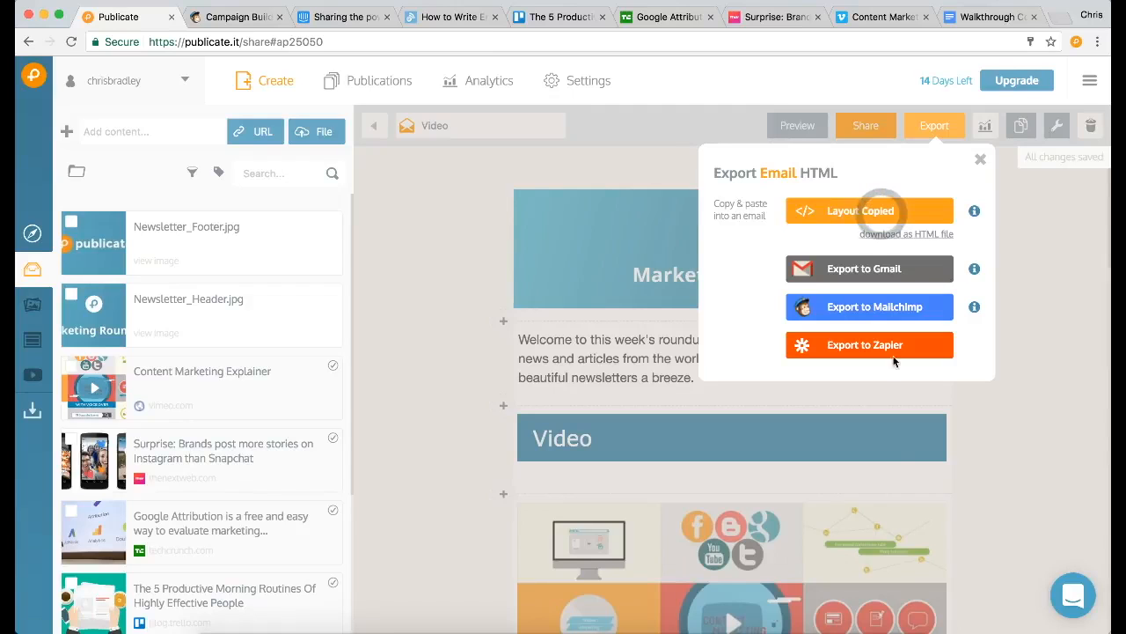
click(883, 632)
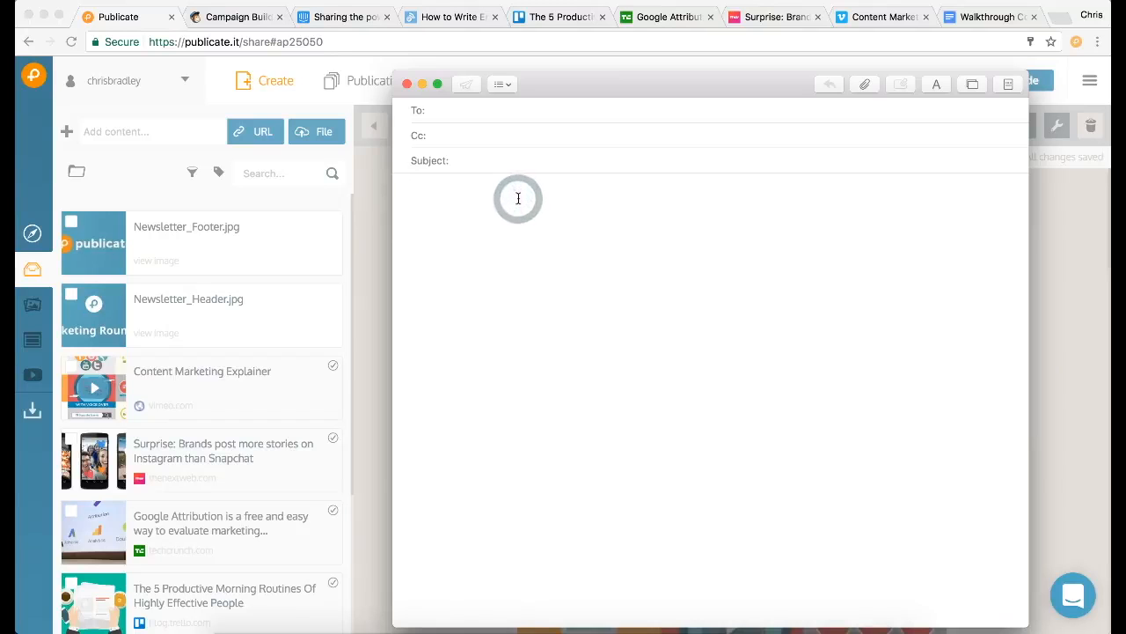
key(super+v)
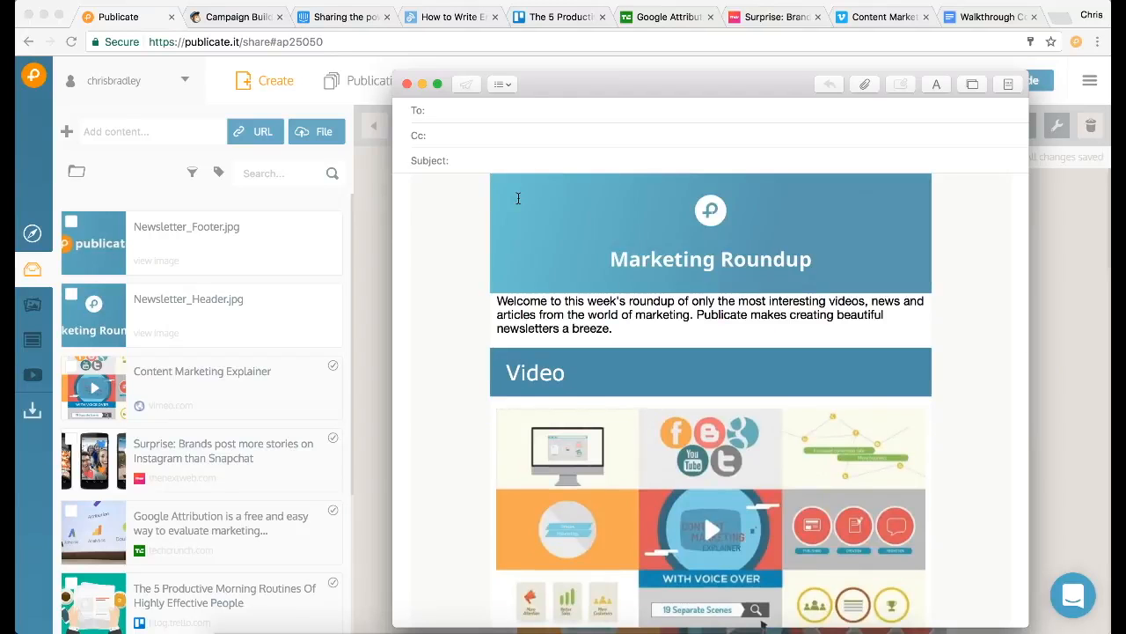
scroll(711, 263, down, 15)
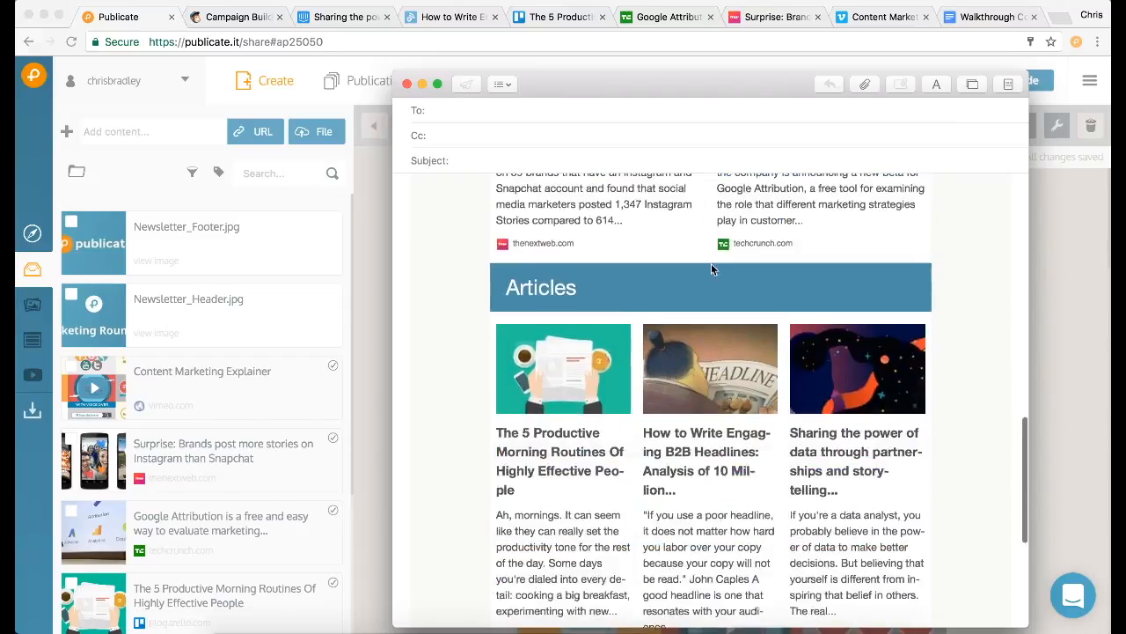
scroll(711, 263, up, 15)
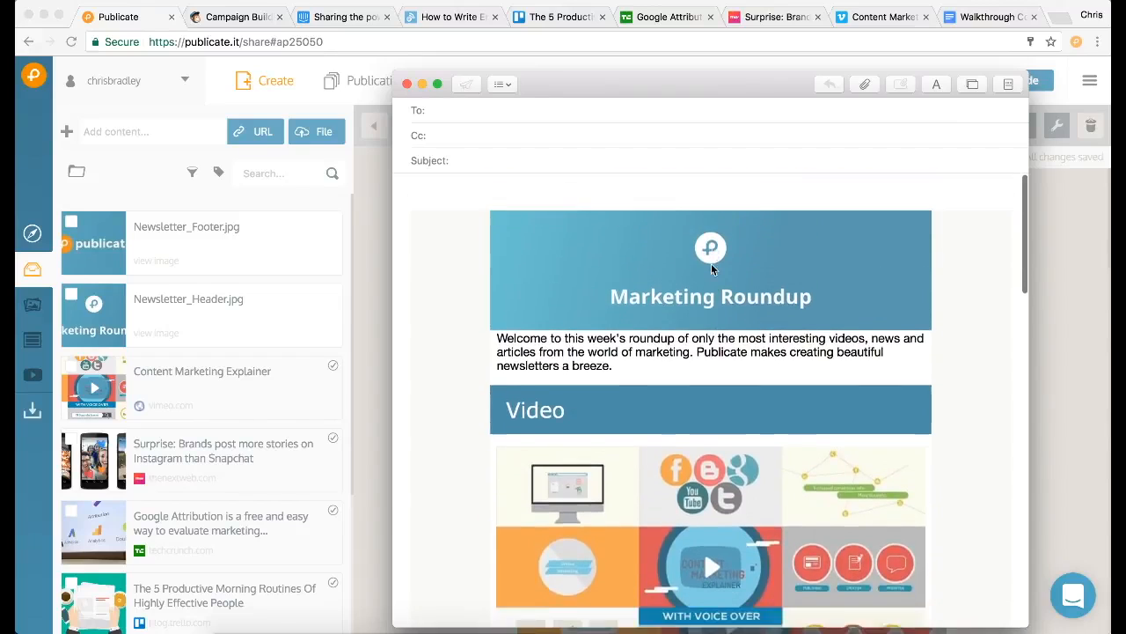
click(423, 84)
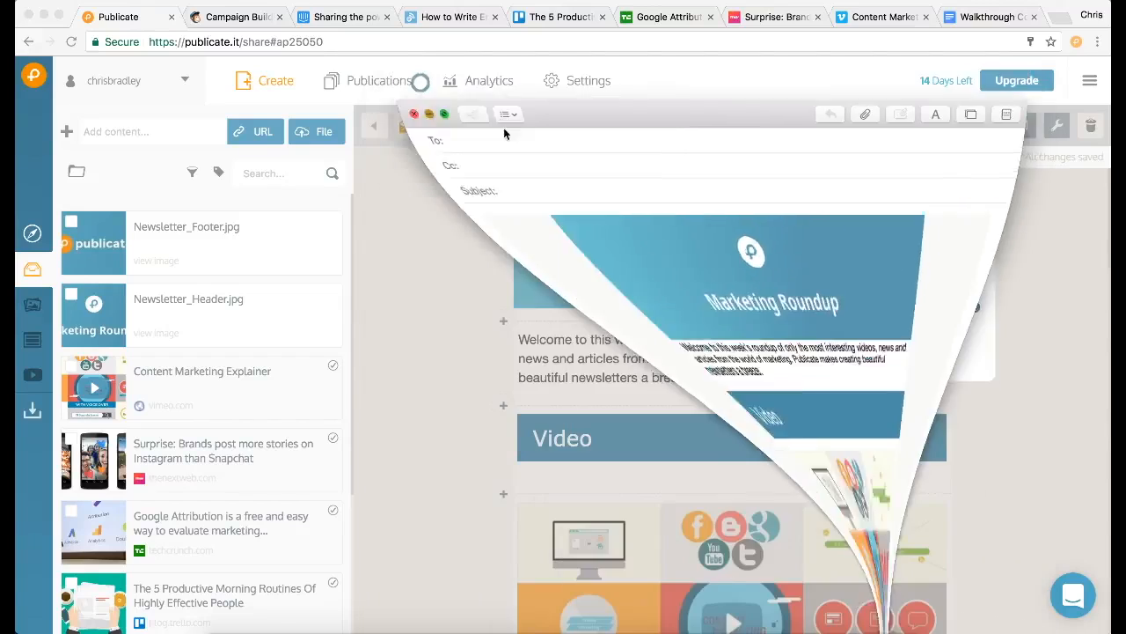